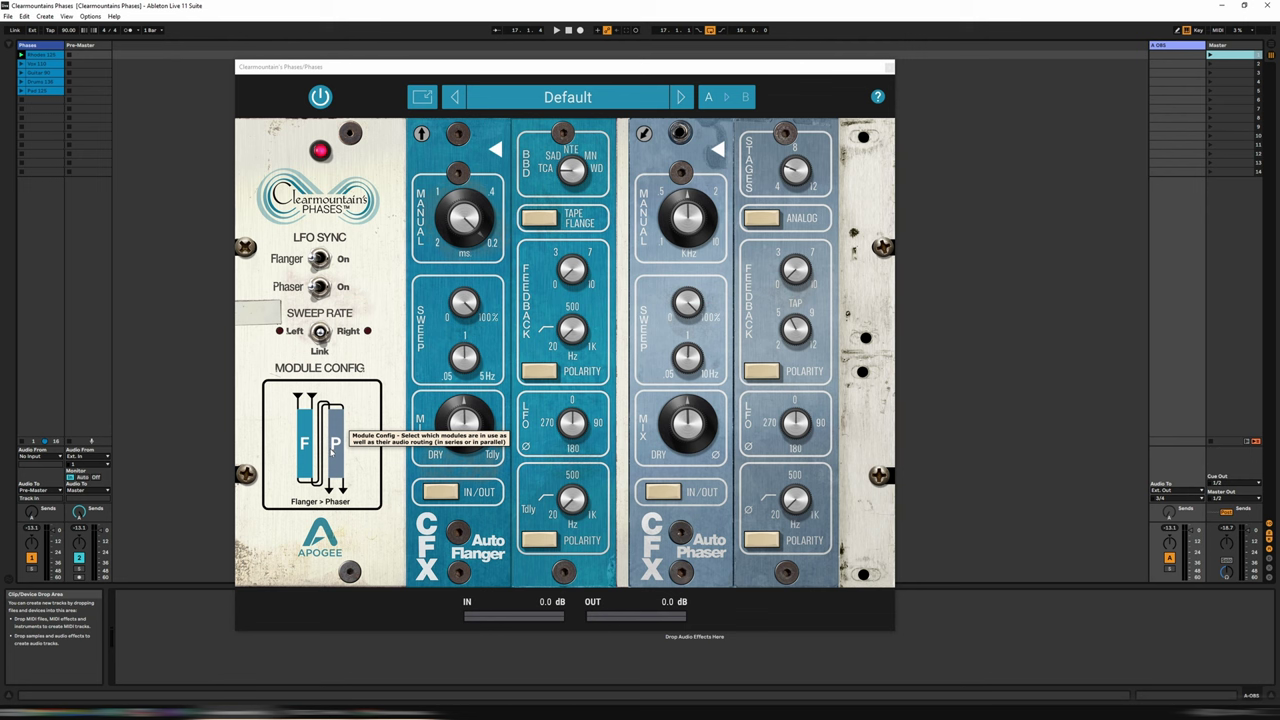
- Examine the module configuration options for routing the flanger and phaser, keeping the current routing
click(331, 452)
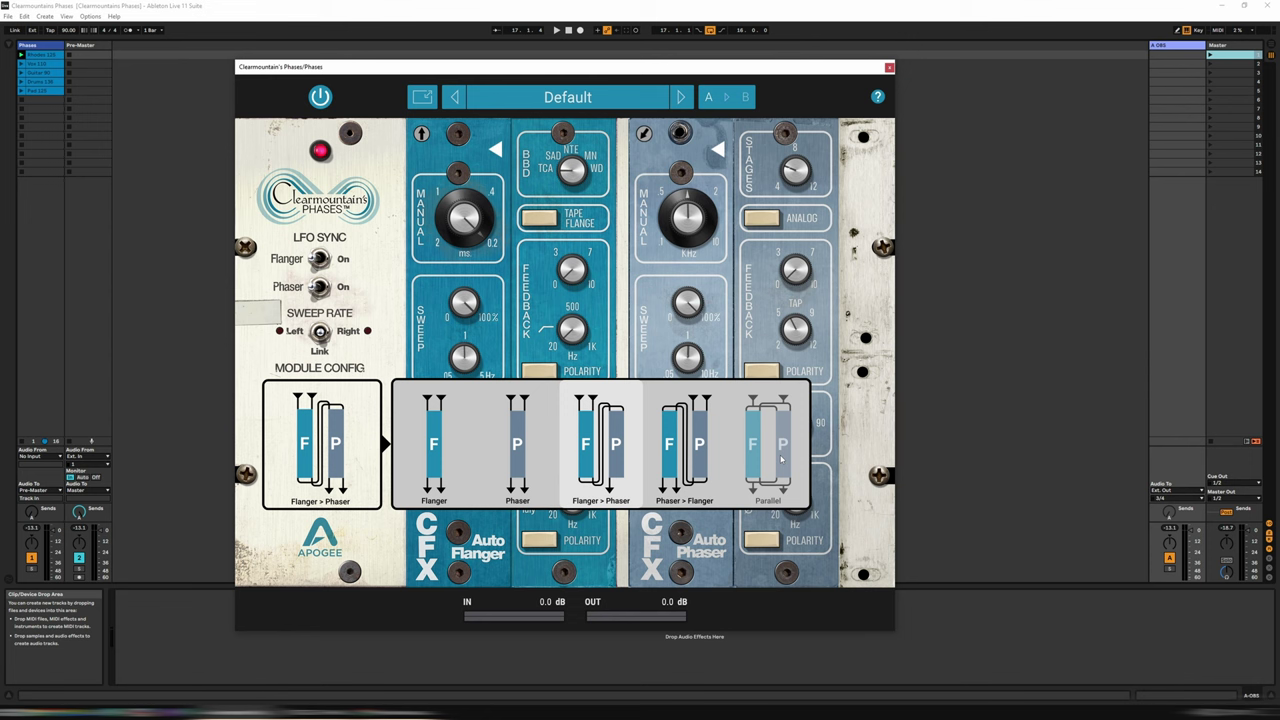
click(615, 361)
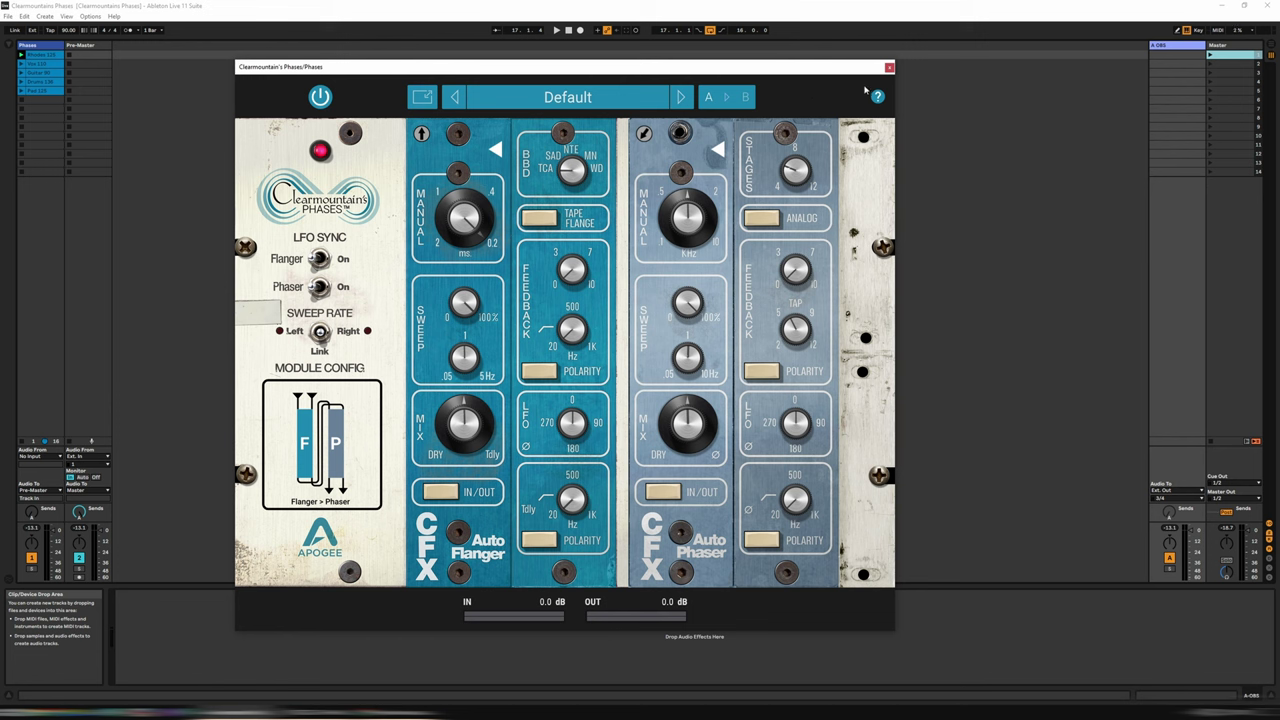
- Play the first scene and set the Auto Flanger's sweep depth to 0%
click(1211, 55)
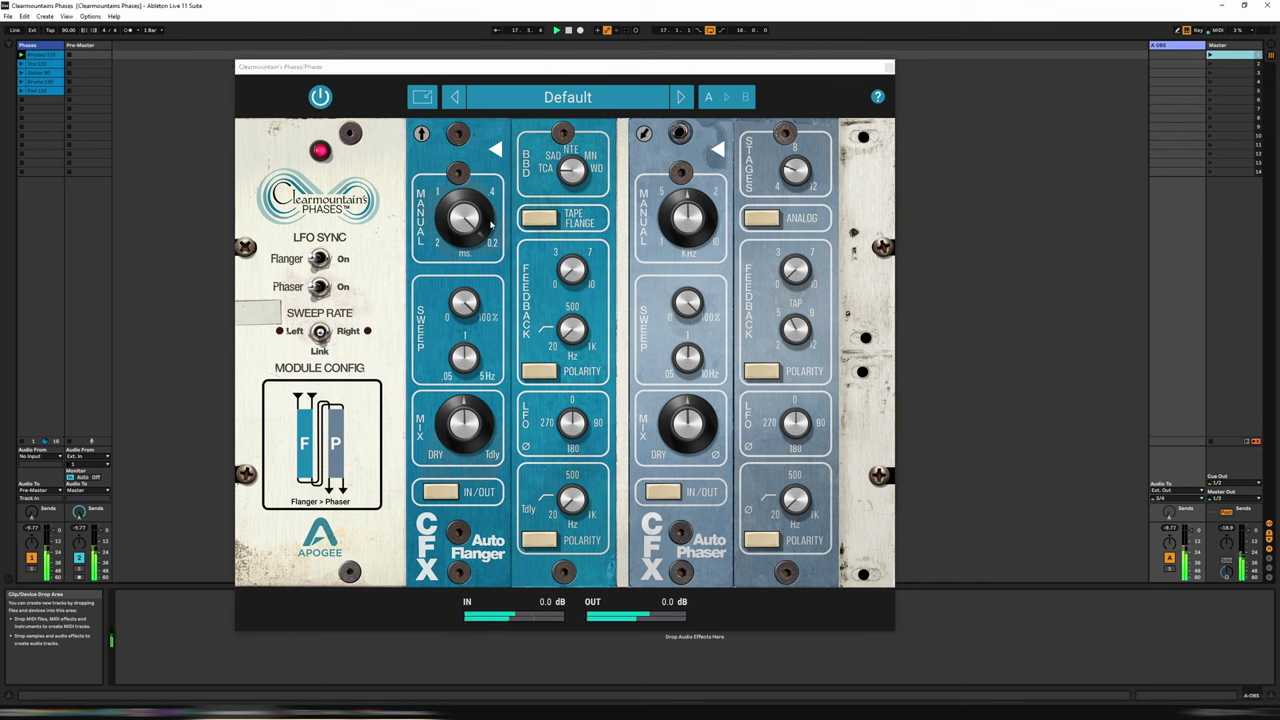
mouse_move(493, 214)
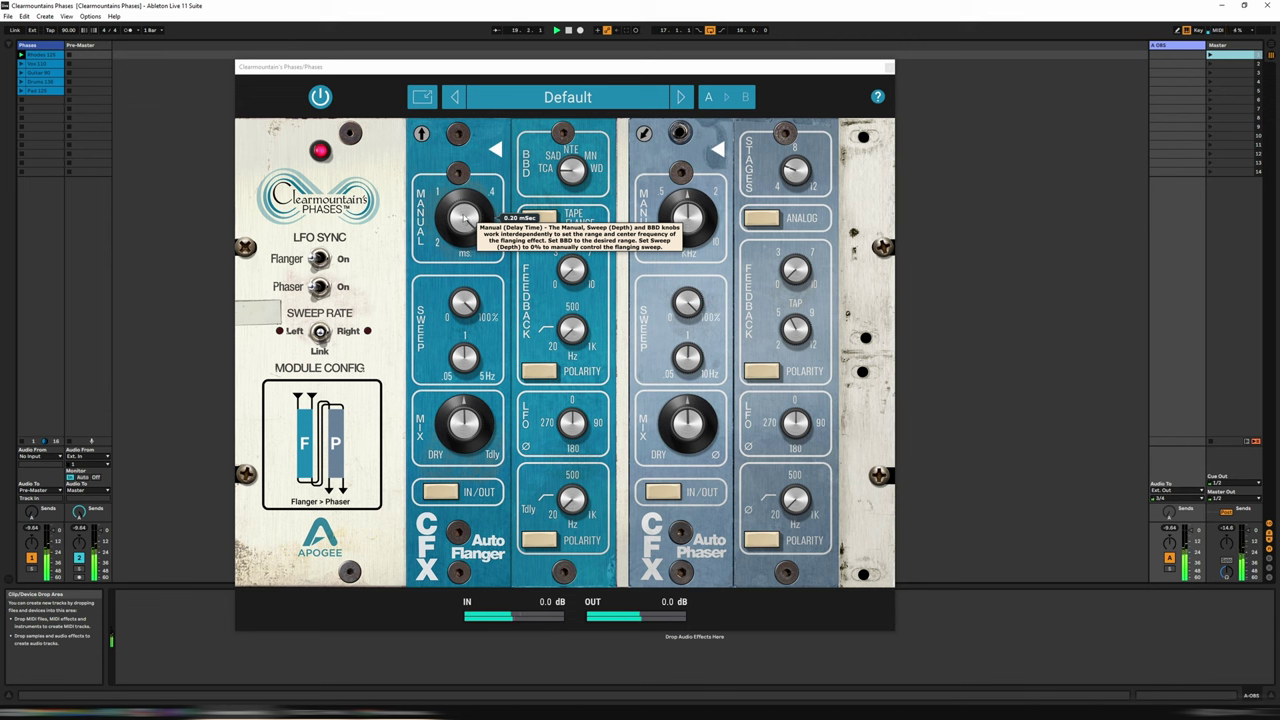
drag(462, 312, 468, 306)
drag(472, 399, 478, 466)
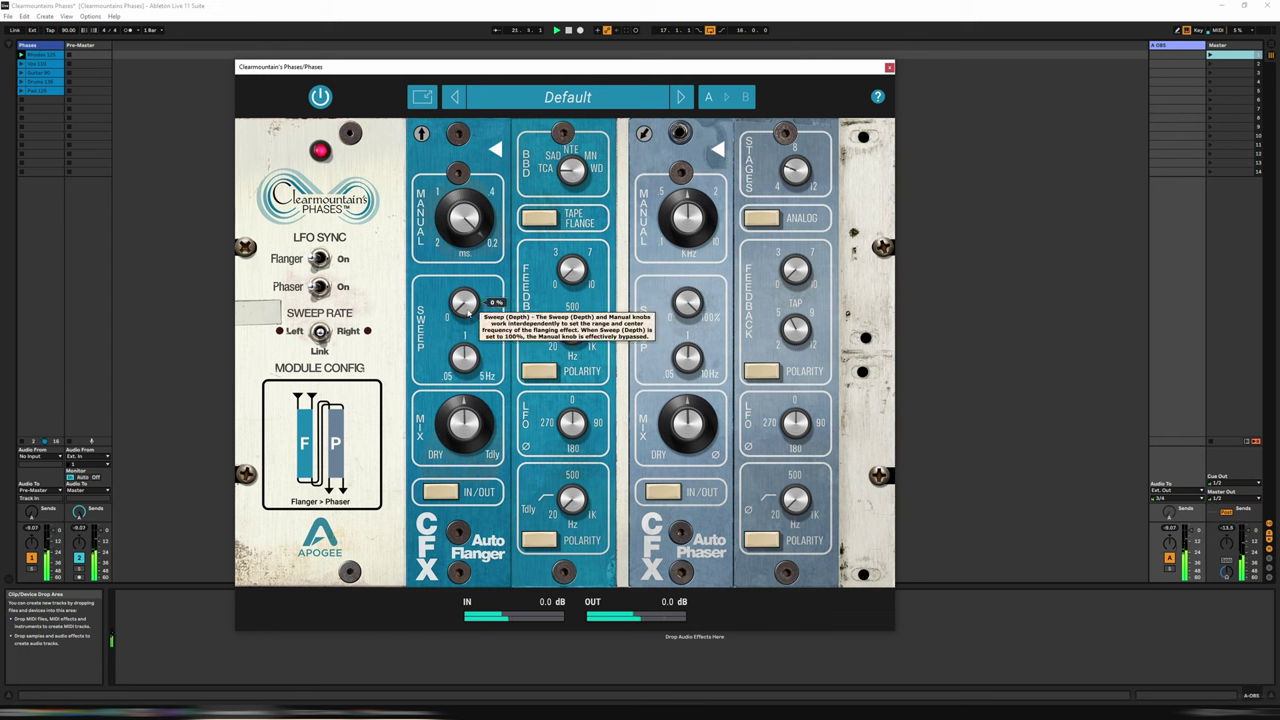
- Set the flanger's BBD delay range to WD and sweep its Manual delay time by hand
mouse_move(465, 216)
mouse_down()
mouse_move(482, 332)
mouse_move(480, 217)
mouse_up()
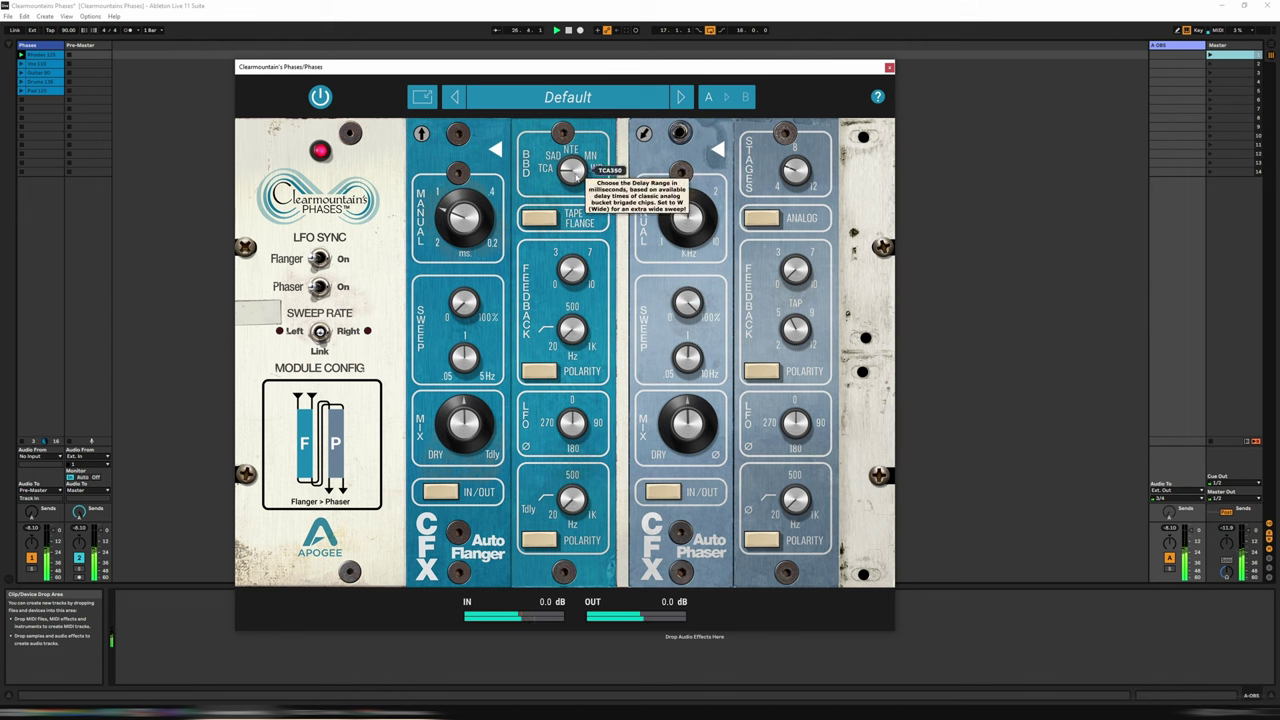
drag(576, 176, 576, 108)
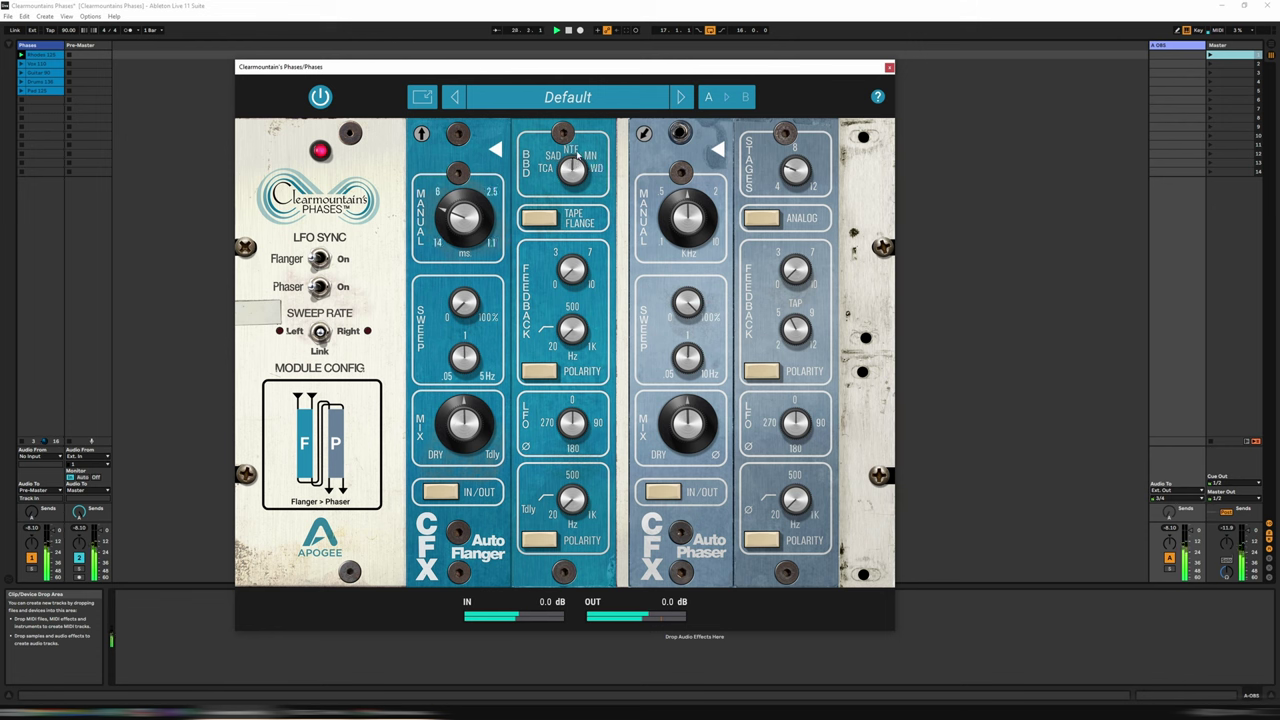
drag(578, 160, 577, 112)
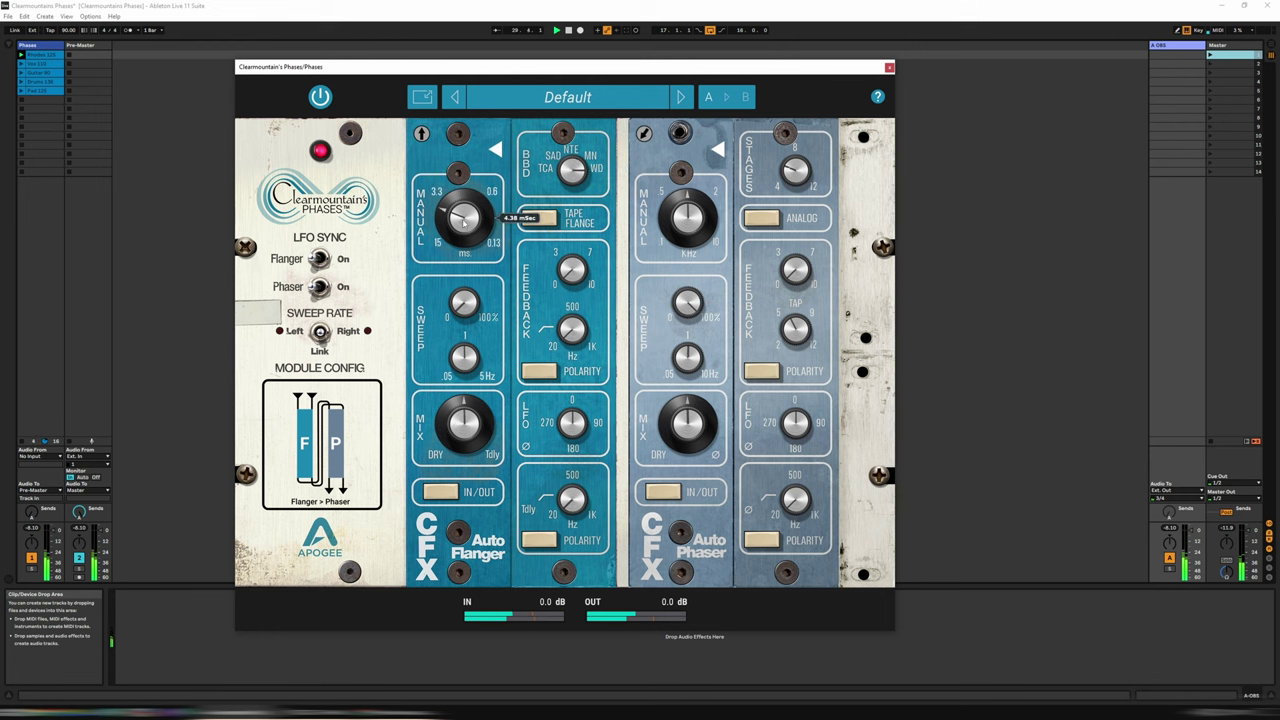
drag(463, 219, 473, 180)
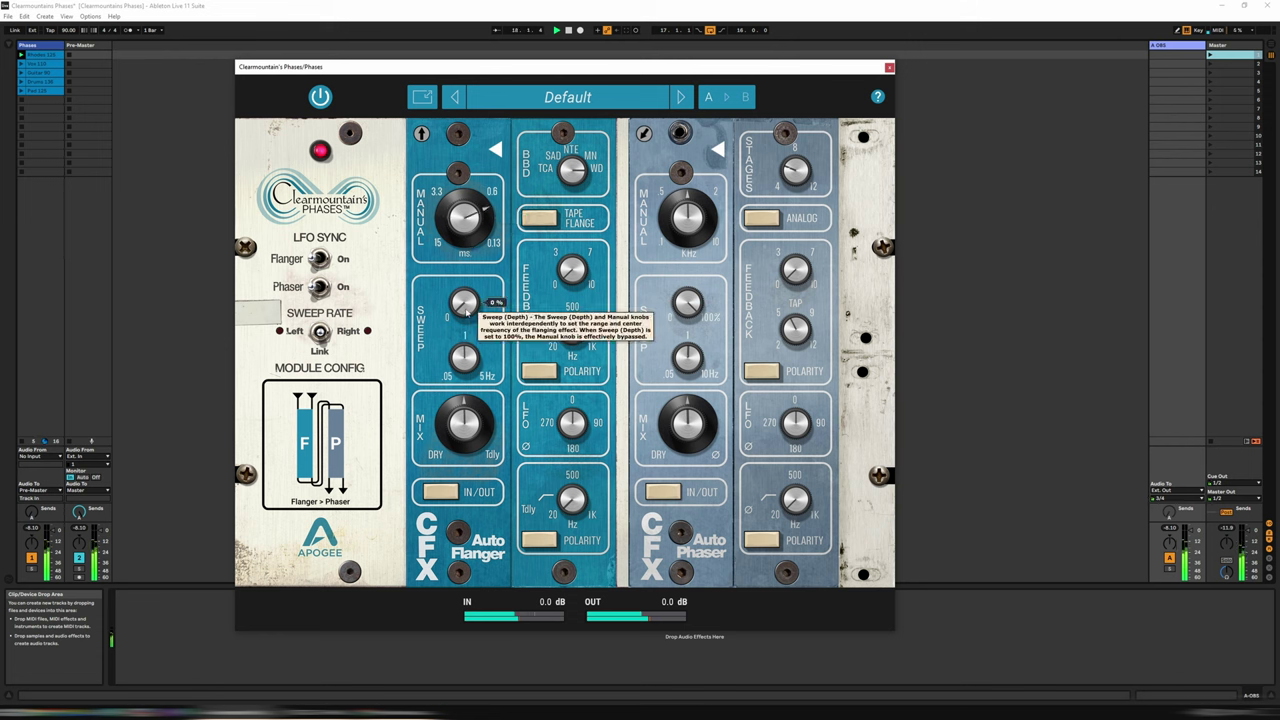
- Set the flanger's sweep depth to 100% and raise its sweep rate
drag(463, 303, 457, 154)
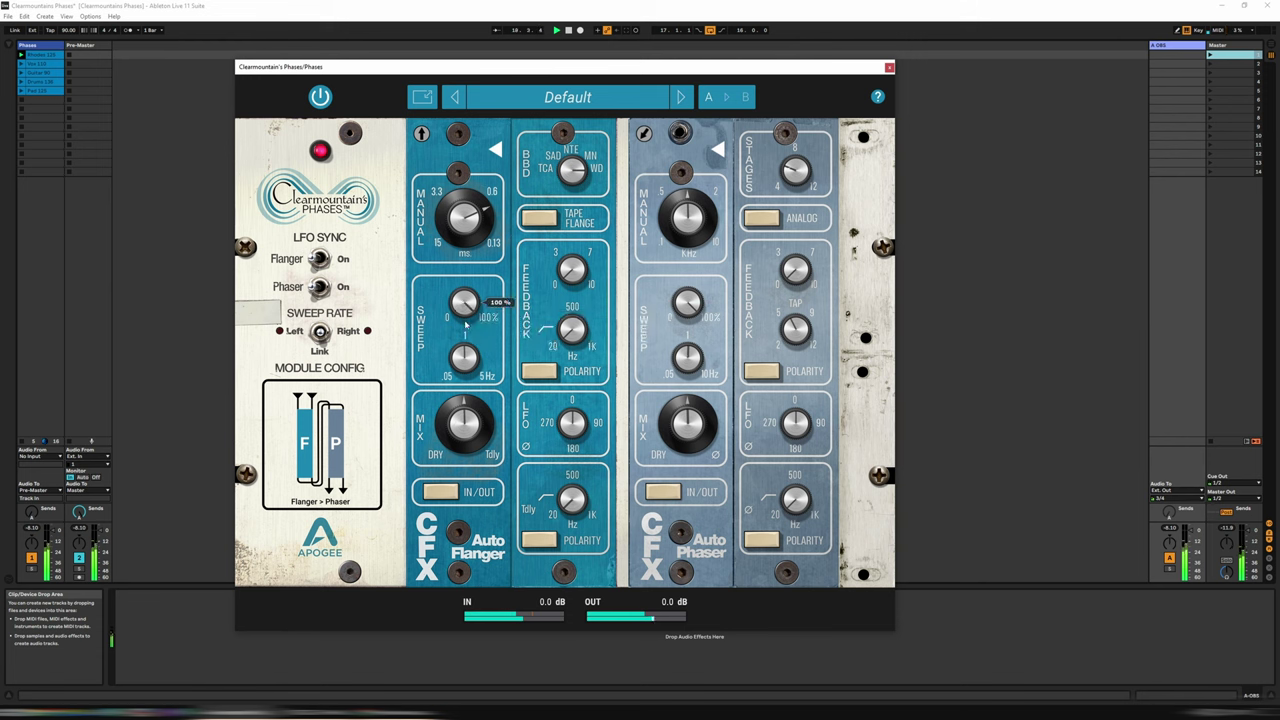
drag(468, 357, 470, 319)
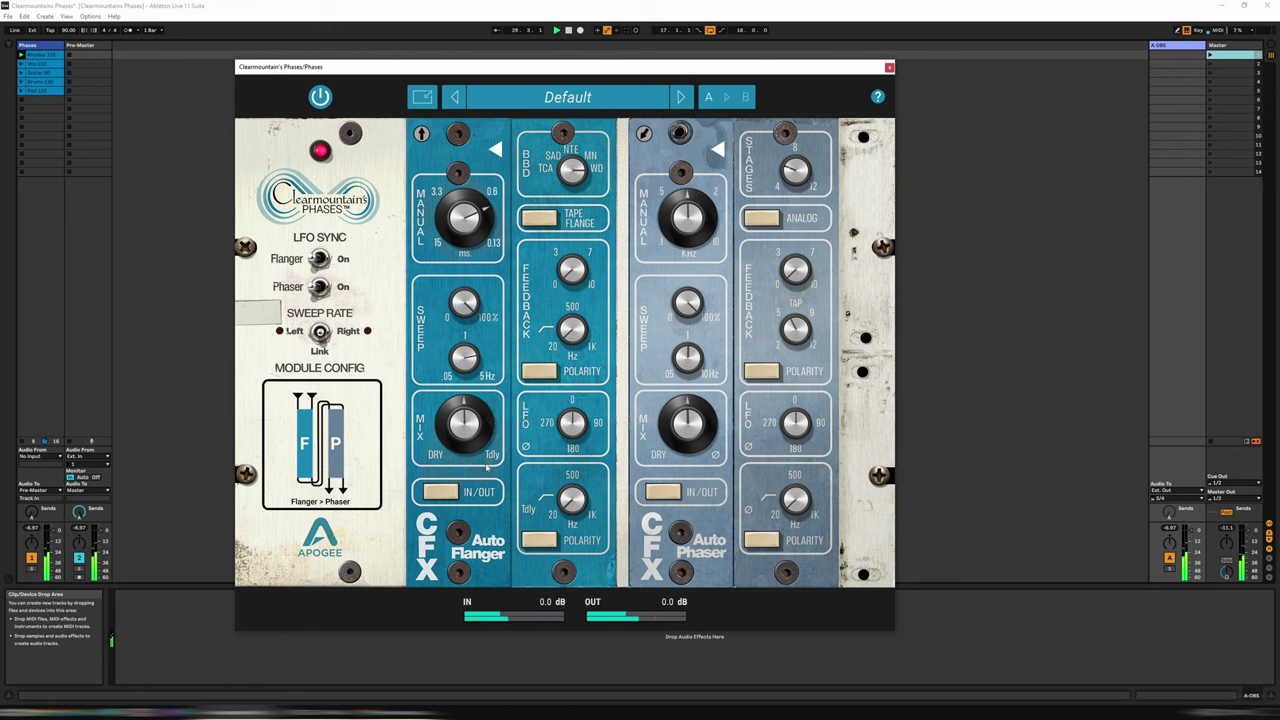
- Toggle the flanger module out and back in to compare the processed and unprocessed sound
click(449, 496)
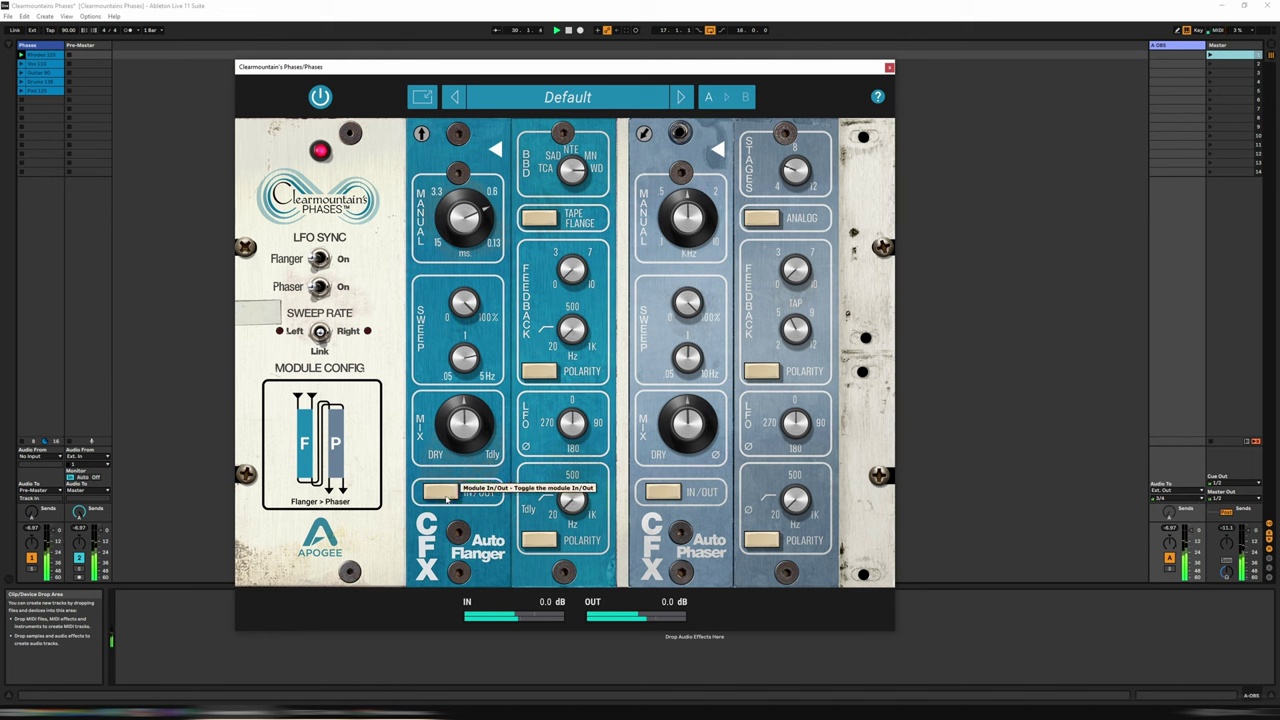
click(447, 498)
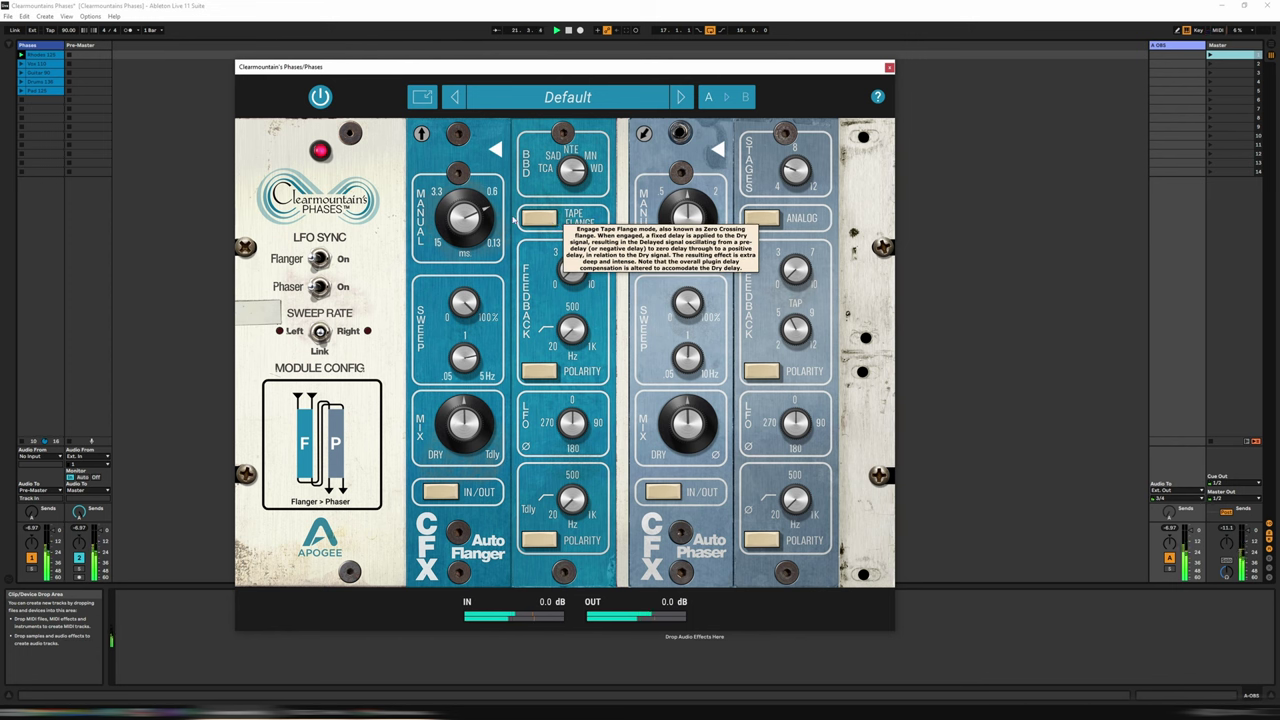
- Raise the flanger's feedback amount and set its Manual delay to about 0.69 ms
drag(473, 220, 484, 282)
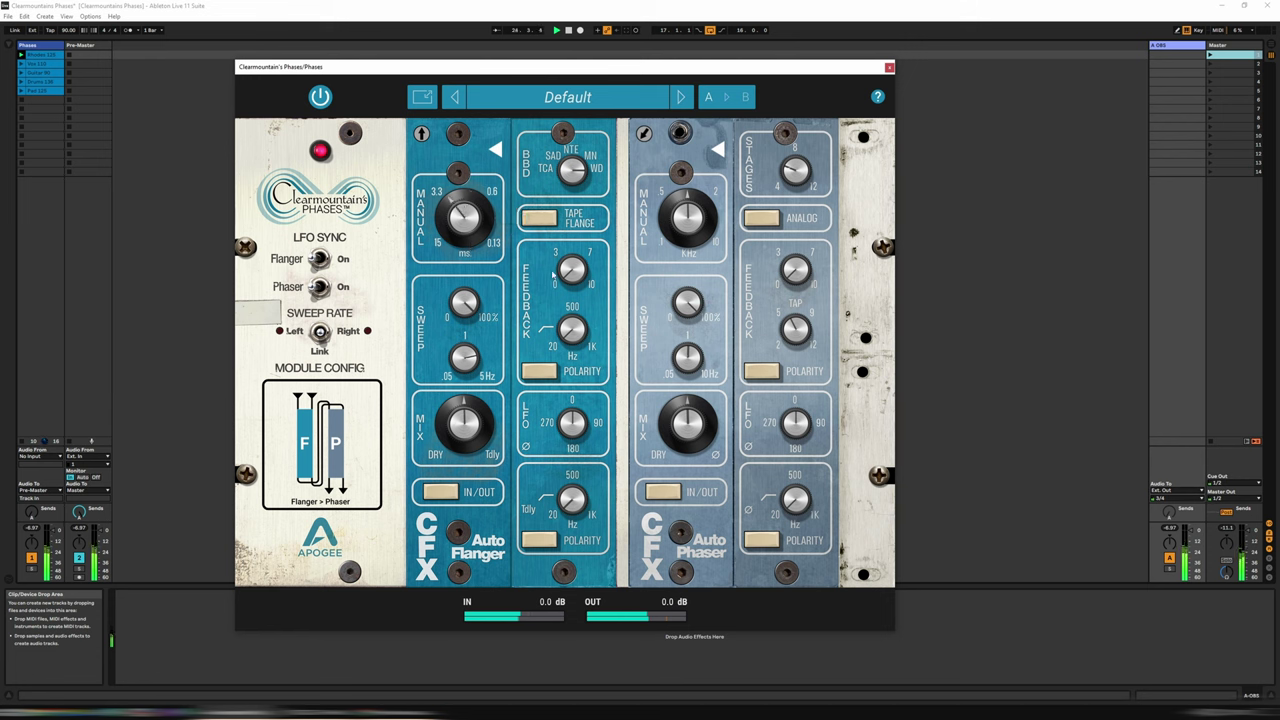
mouse_move(579, 277)
mouse_move(579, 277)
mouse_down()
mouse_move(585, 190)
mouse_move(578, 256)
mouse_up()
mouse_move(481, 207)
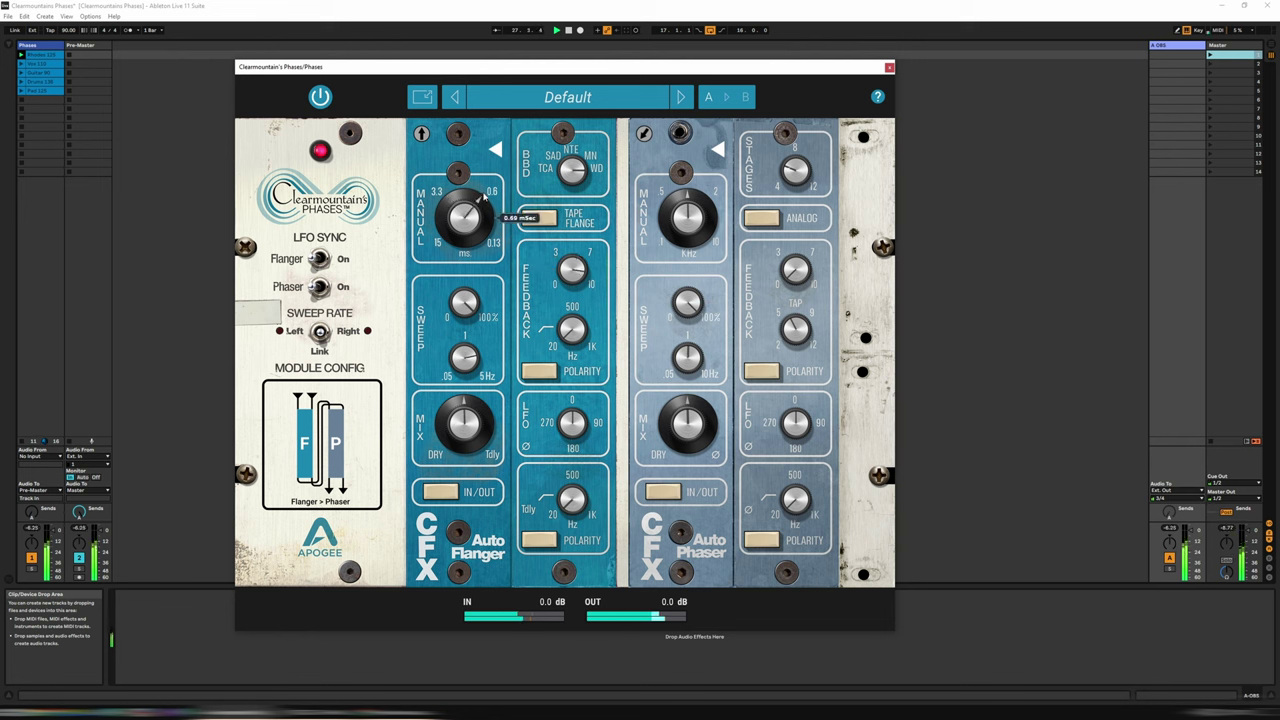
- Reduce the flanger's feedback to a medium amount and adjust the feedback high-pass filter
drag(571, 268, 578, 306)
mouse_move(572, 333)
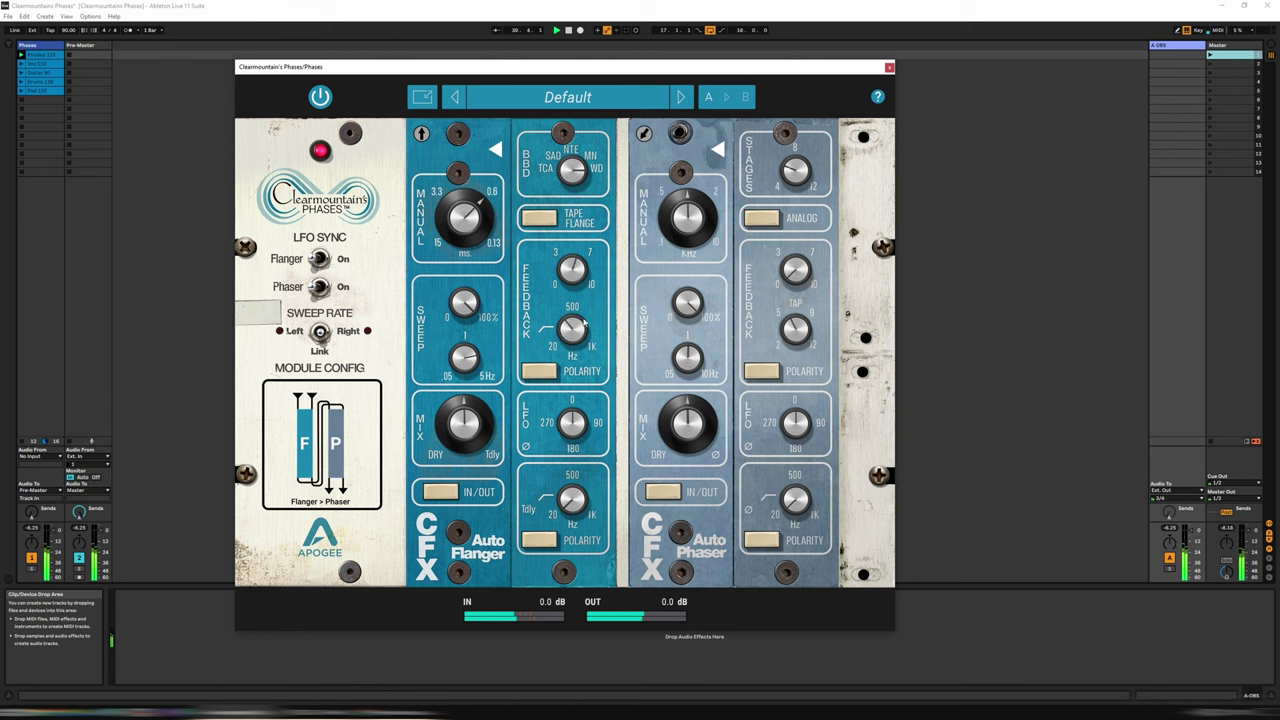
mouse_move(584, 332)
mouse_down()
mouse_move(582, 295)
mouse_move(577, 344)
mouse_up()
- Try different left/right LFO phase offsets on the flanger, including 118° and 213°, and settle on a smaller offset
mouse_move(576, 427)
mouse_down()
mouse_move(577, 408)
mouse_move(577, 428)
mouse_up()
drag(577, 428, 580, 404)
drag(576, 423, 577, 427)
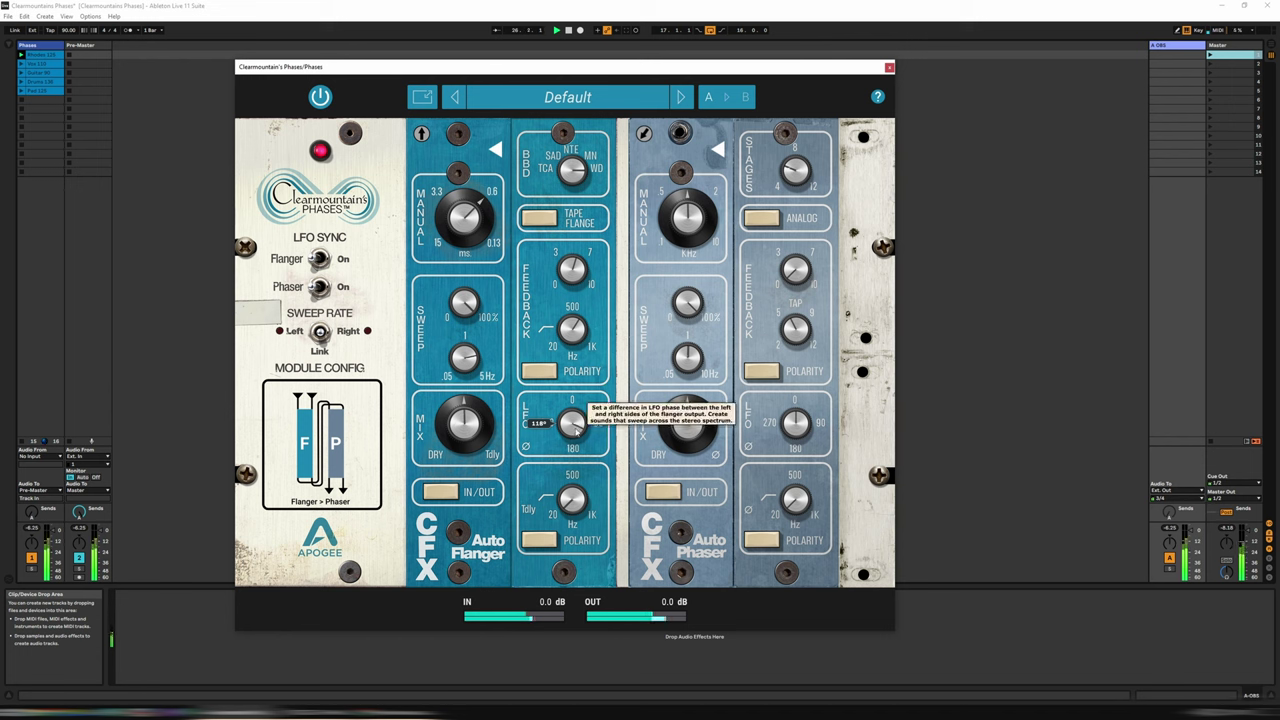
drag(576, 428, 577, 403)
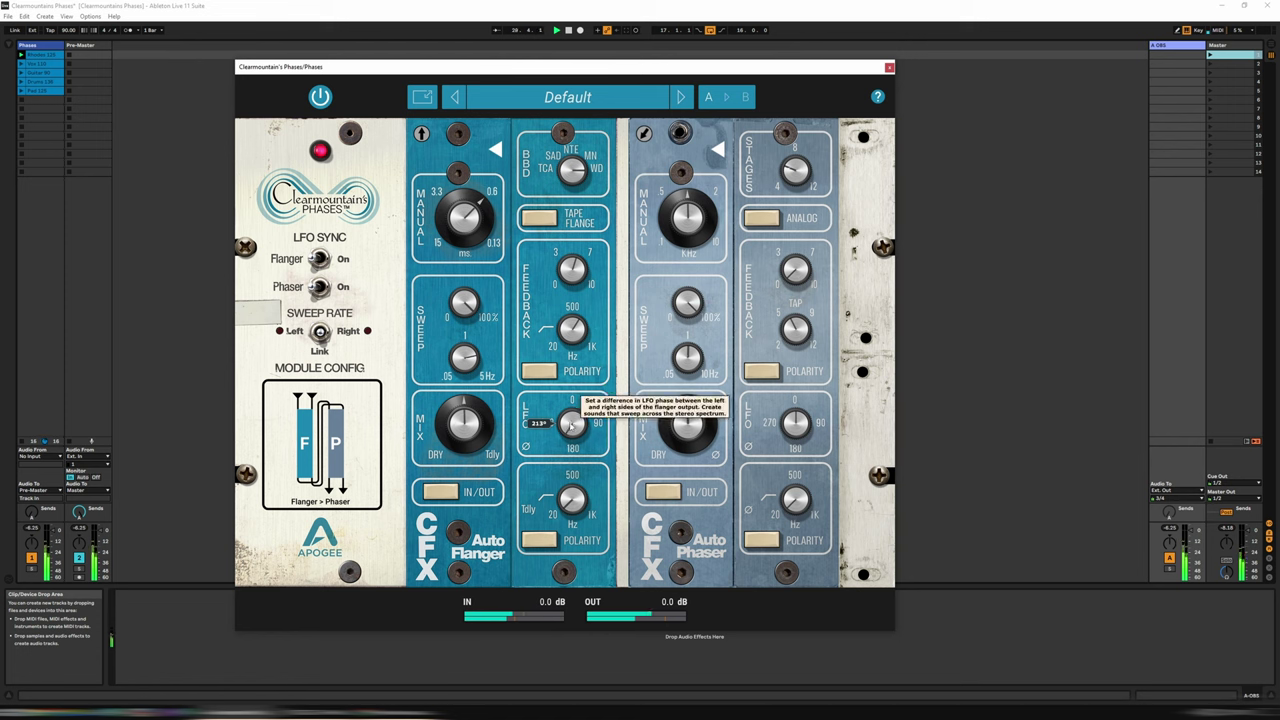
drag(571, 424, 586, 494)
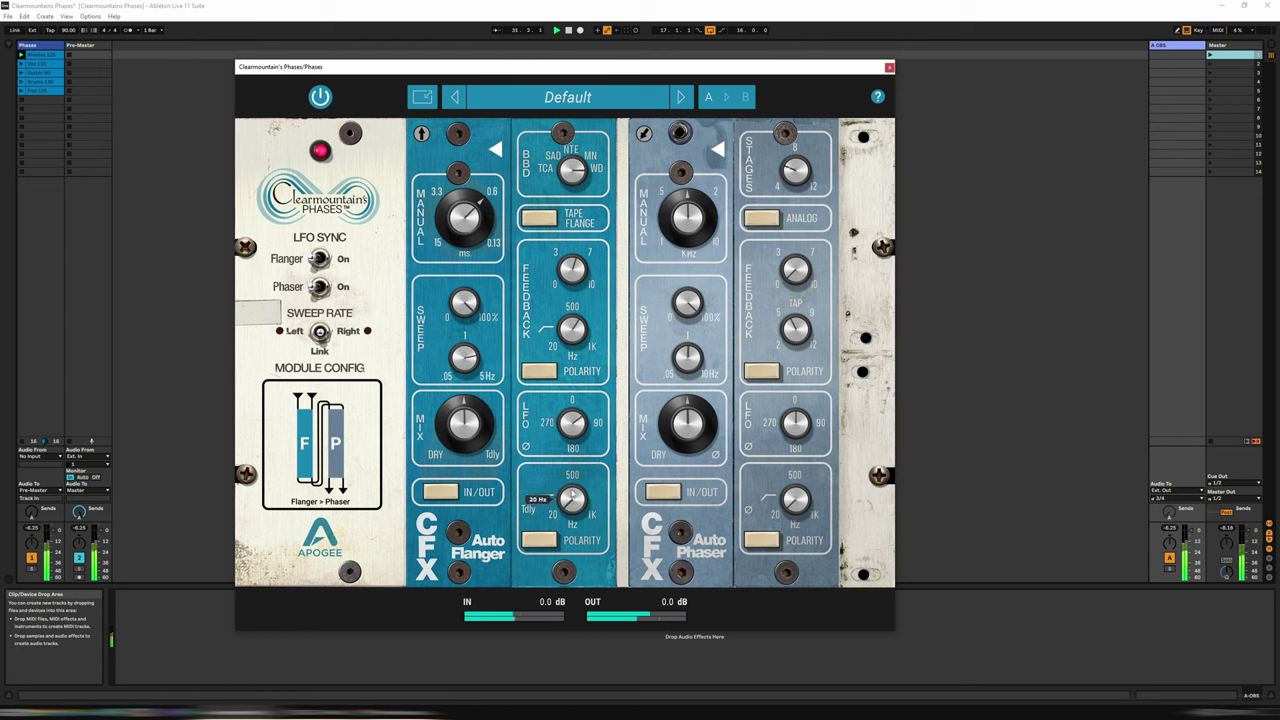
- Adjust the high-pass filter on the flanger's delayed signal, trying 565 Hz before lowering it, and toggle the signal's polarity
mouse_move(576, 507)
mouse_down()
mouse_move(578, 478)
mouse_move(576, 505)
mouse_move(577, 490)
mouse_up()
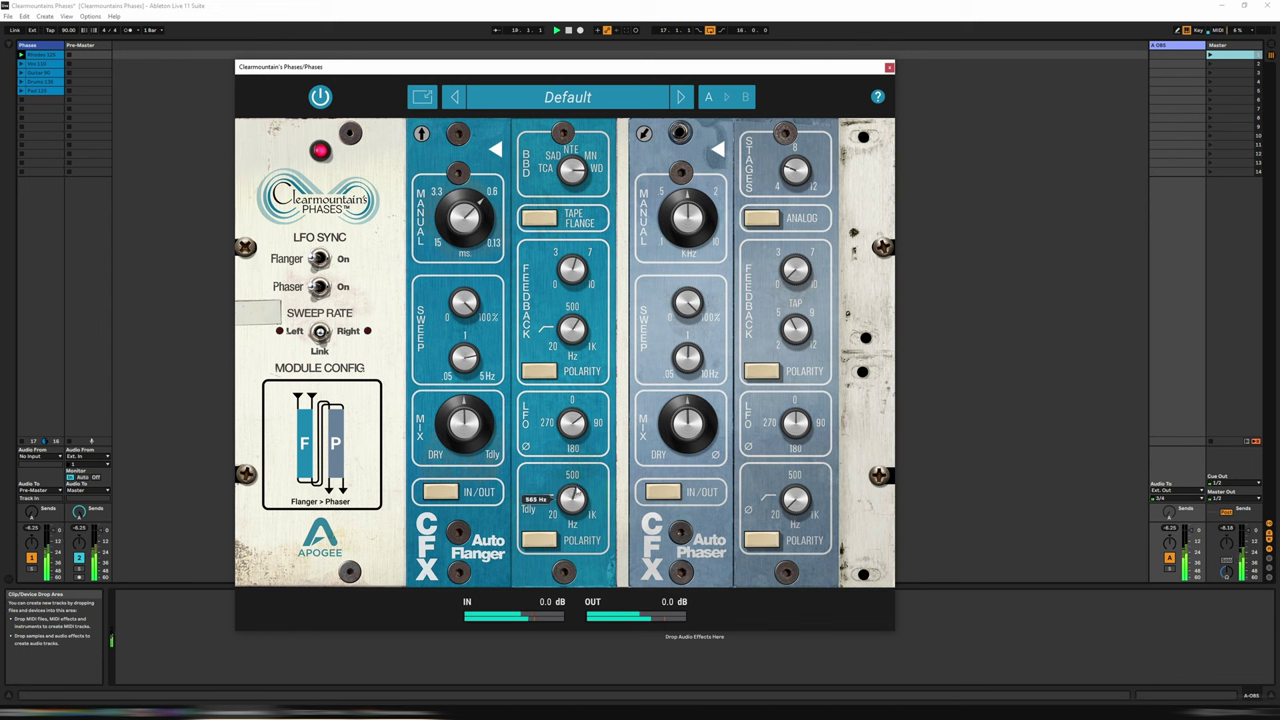
click(546, 539)
mouse_move(571, 511)
mouse_move(576, 512)
mouse_down()
mouse_move(565, 530)
mouse_move(579, 517)
mouse_up()
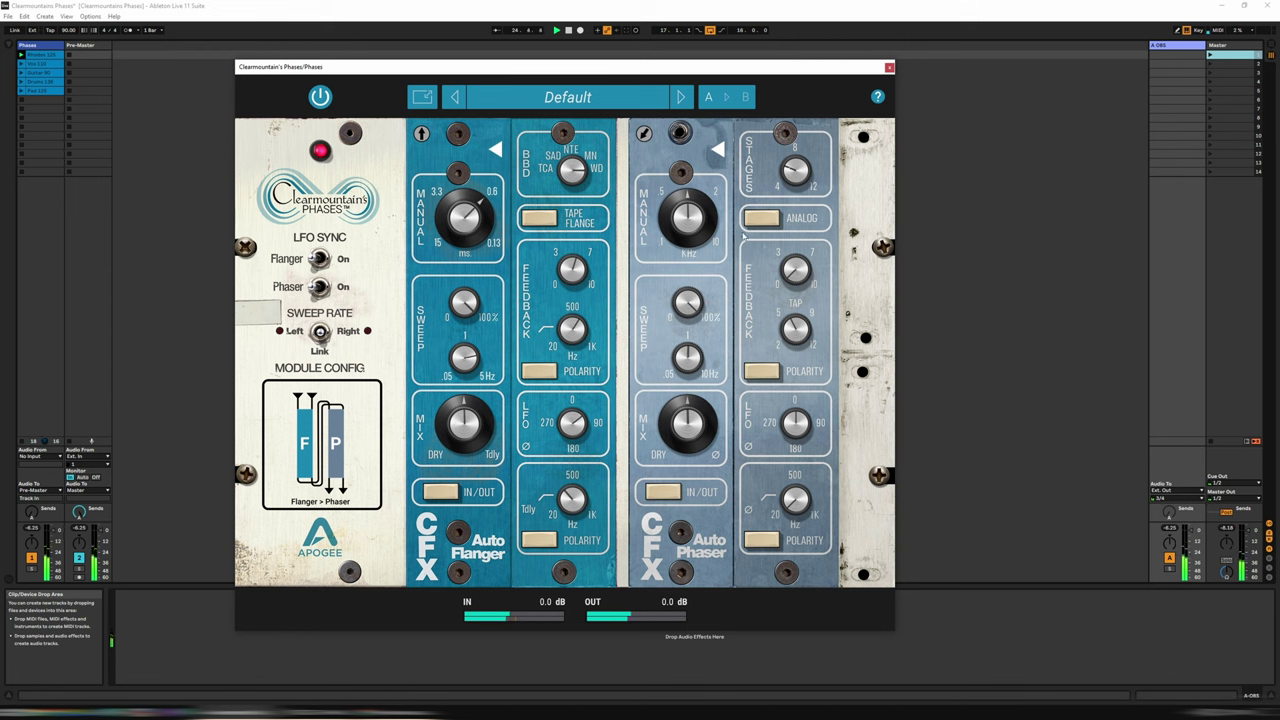
- Set the Auto Phaser to 12 stages and adjust its Manual frequency
mouse_move(694, 216)
mouse_move(683, 242)
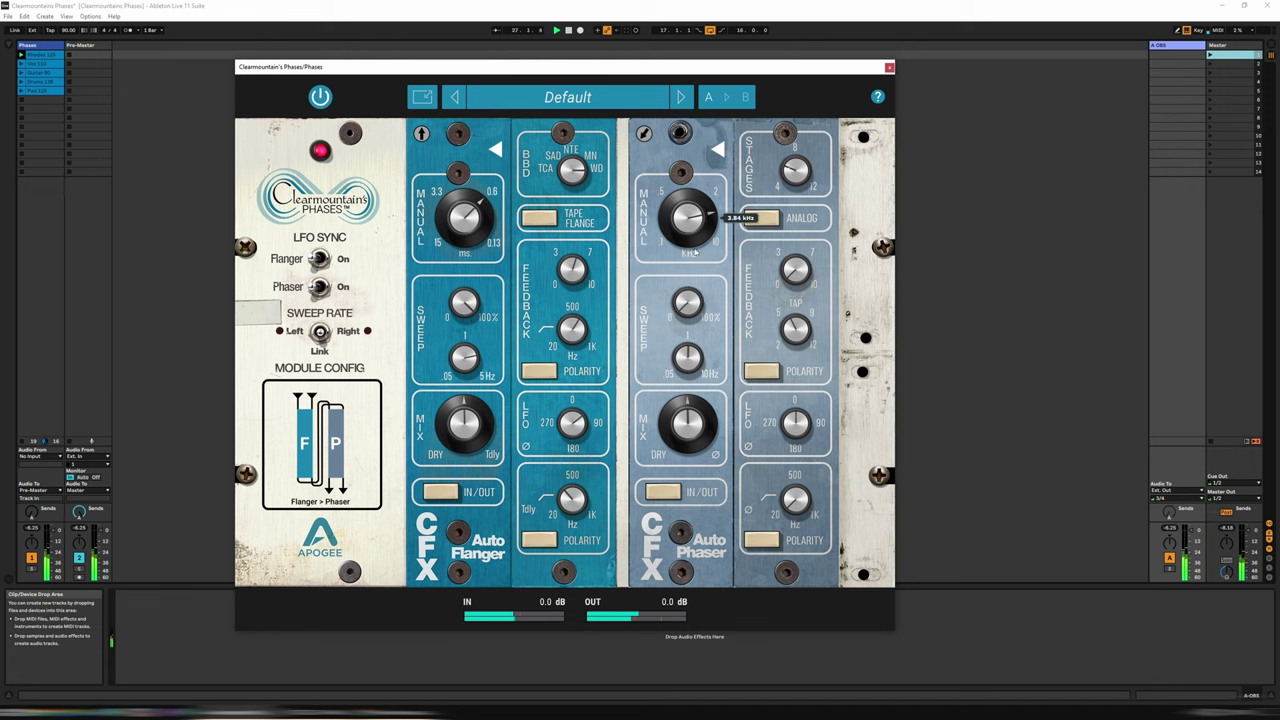
drag(687, 241, 692, 277)
mouse_move(800, 172)
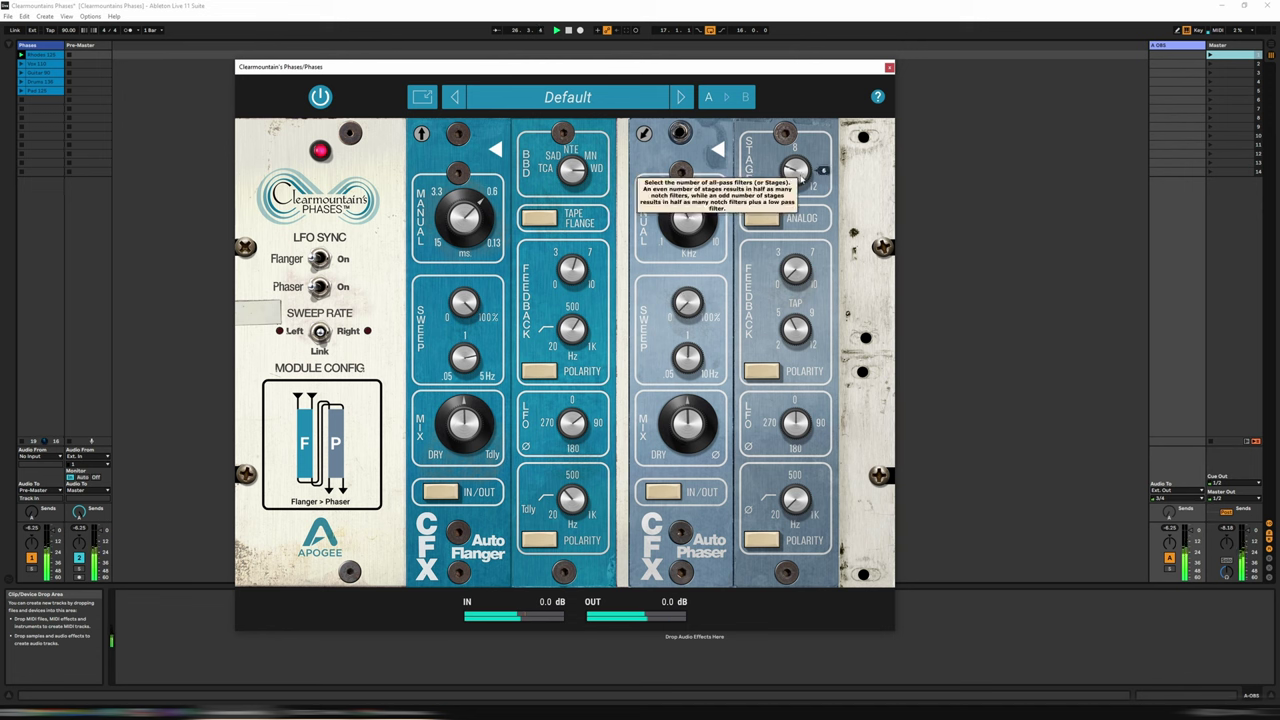
drag(800, 176, 809, 74)
drag(703, 222, 695, 186)
- Raise the phaser's sweep rate to about 4.3 Hz
drag(699, 356, 699, 327)
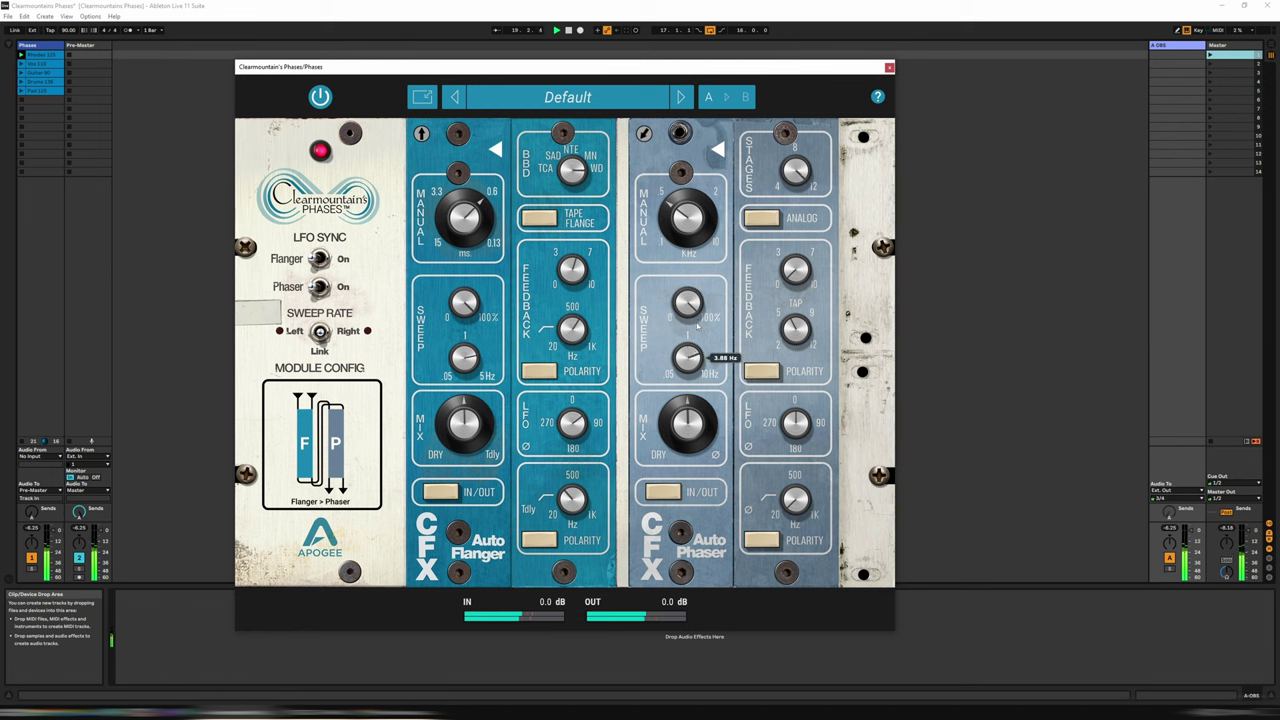
mouse_move(690, 356)
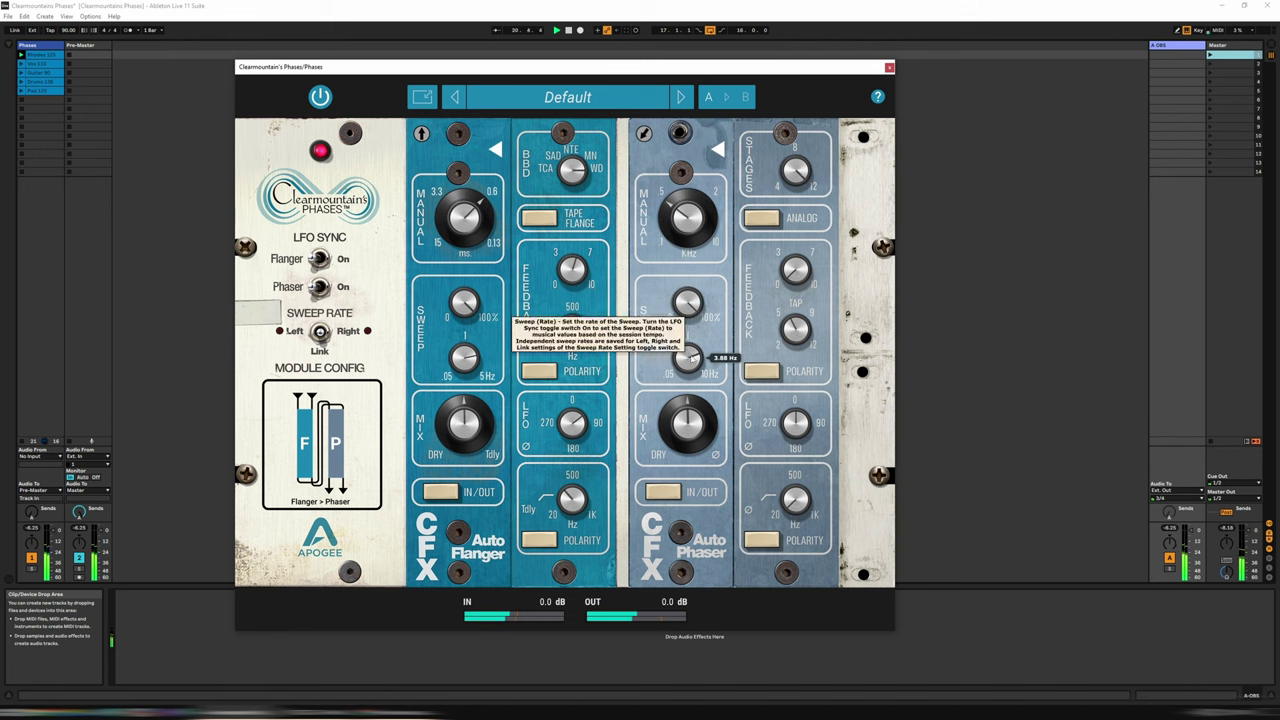
mouse_move(690, 357)
mouse_down()
mouse_move(694, 406)
mouse_move(695, 369)
mouse_up()
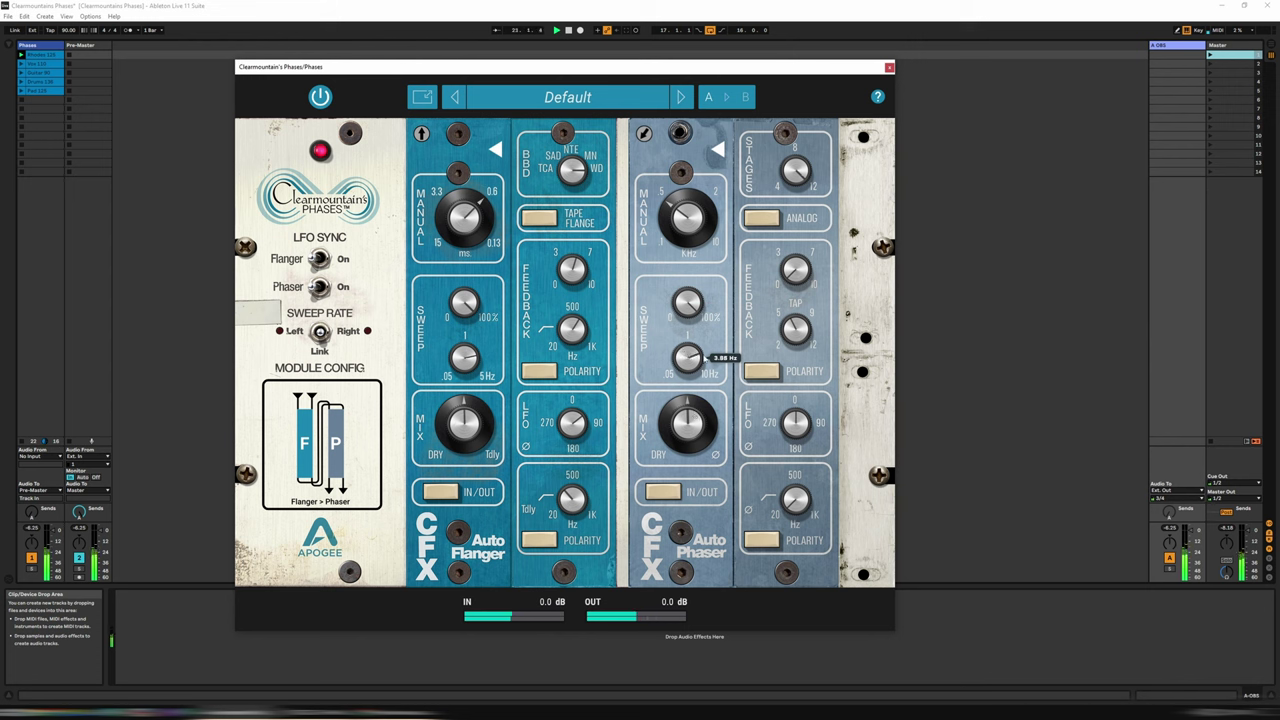
scroll(690, 360, up, 3)
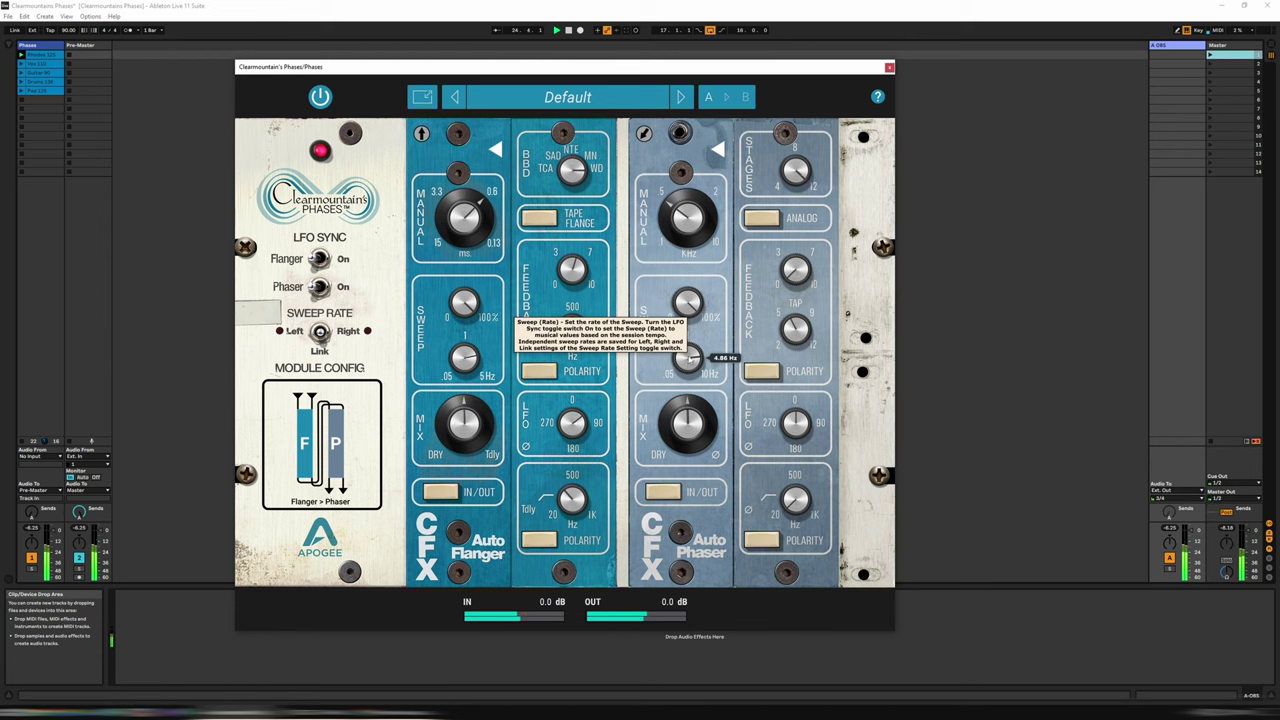
scroll(688, 360, down, 1)
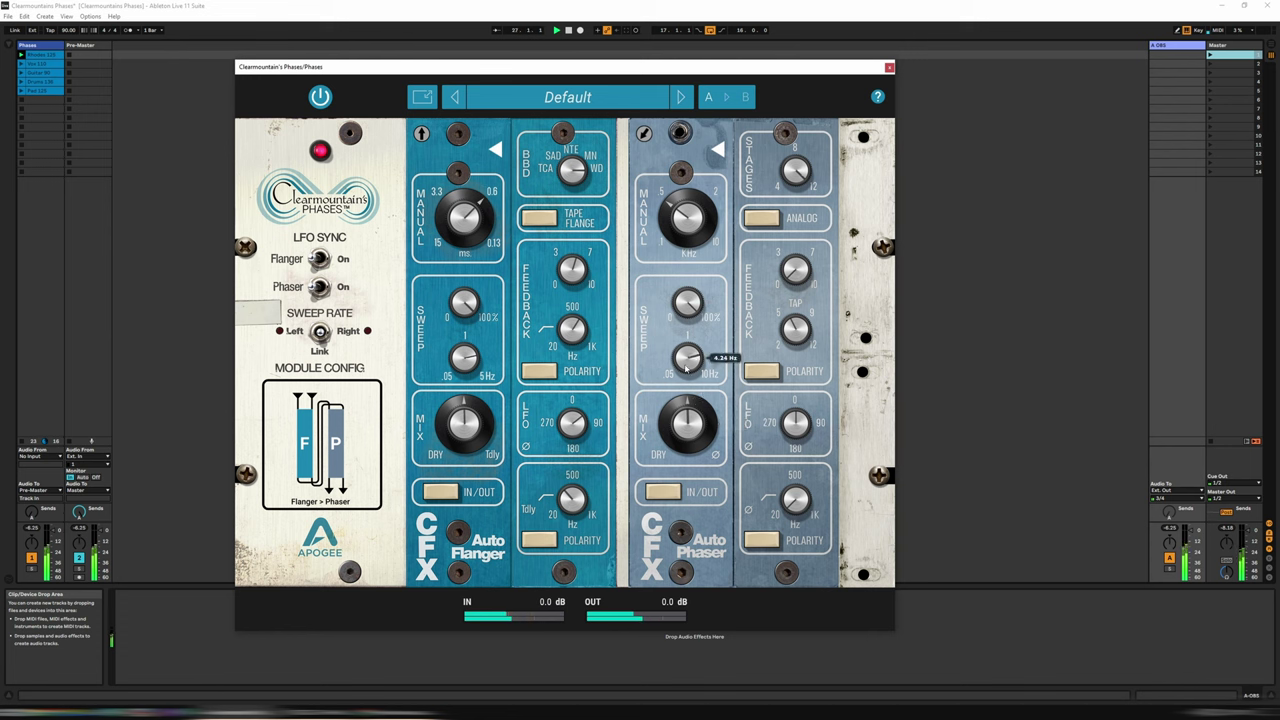
- Adjust the phaser's feedback amount and move its feedback tap to a higher stage
mouse_move(687, 430)
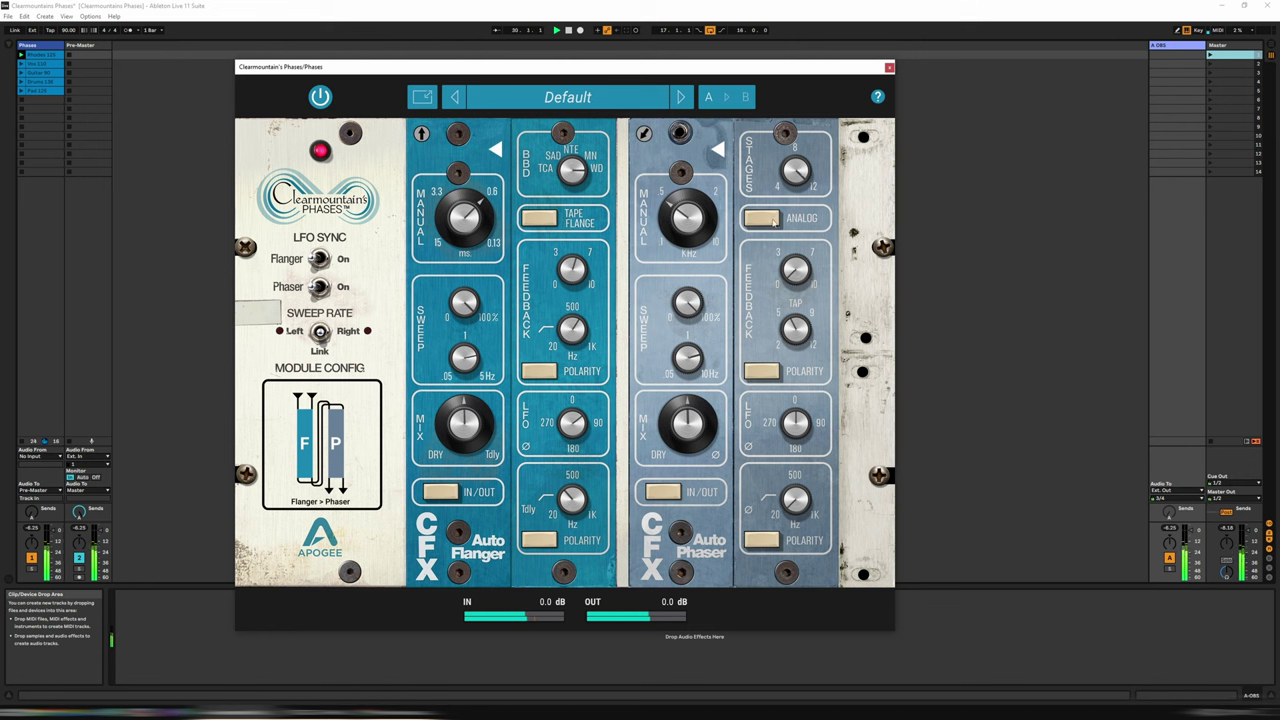
mouse_move(773, 223)
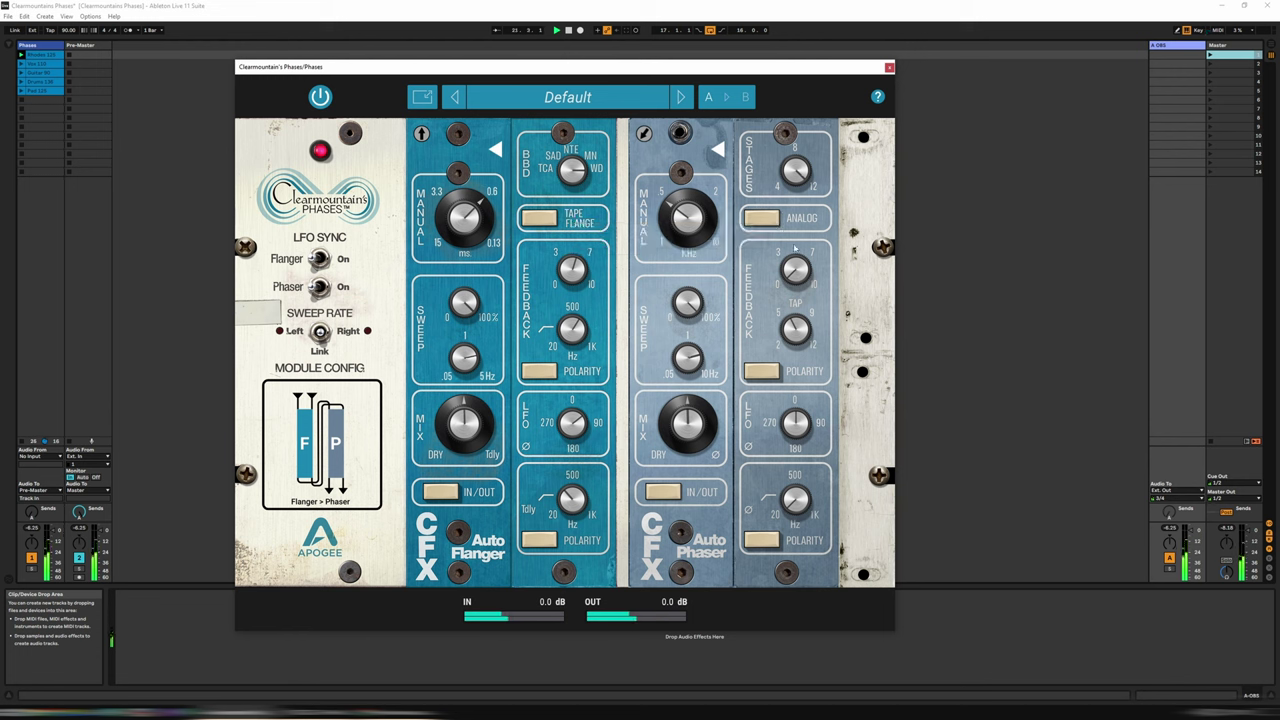
mouse_move(801, 271)
mouse_move(800, 329)
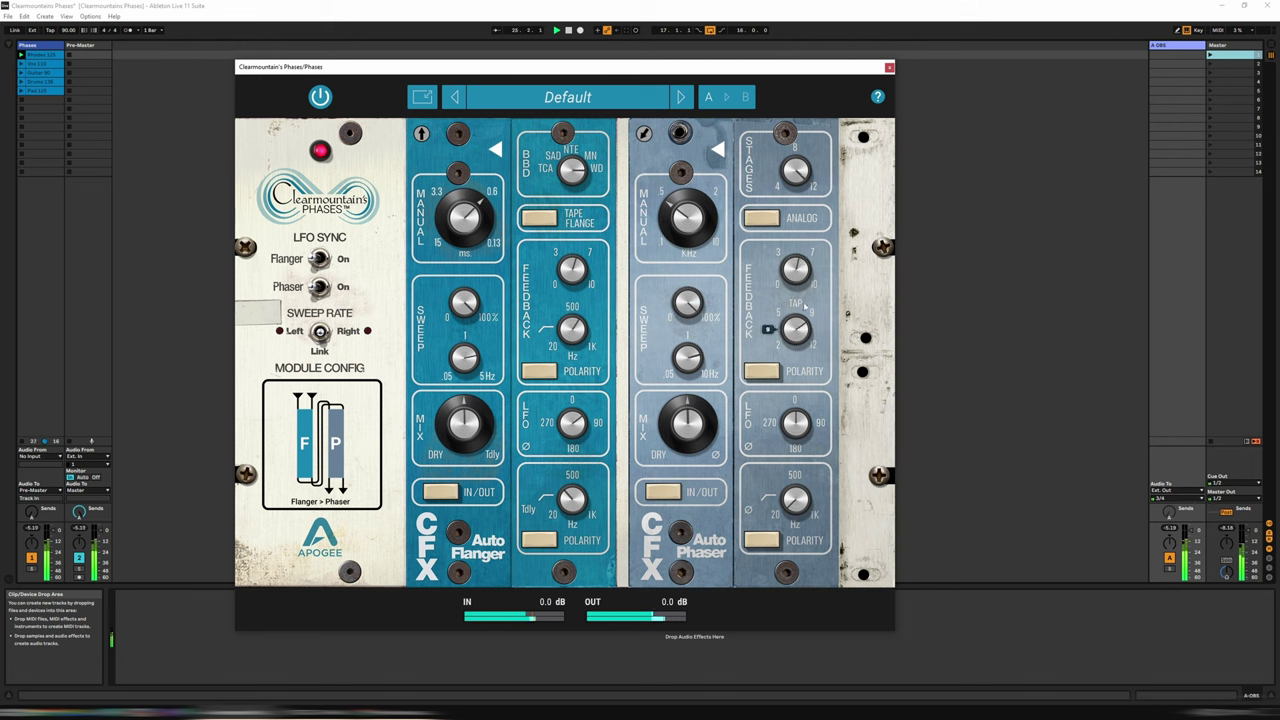
drag(803, 275, 798, 291)
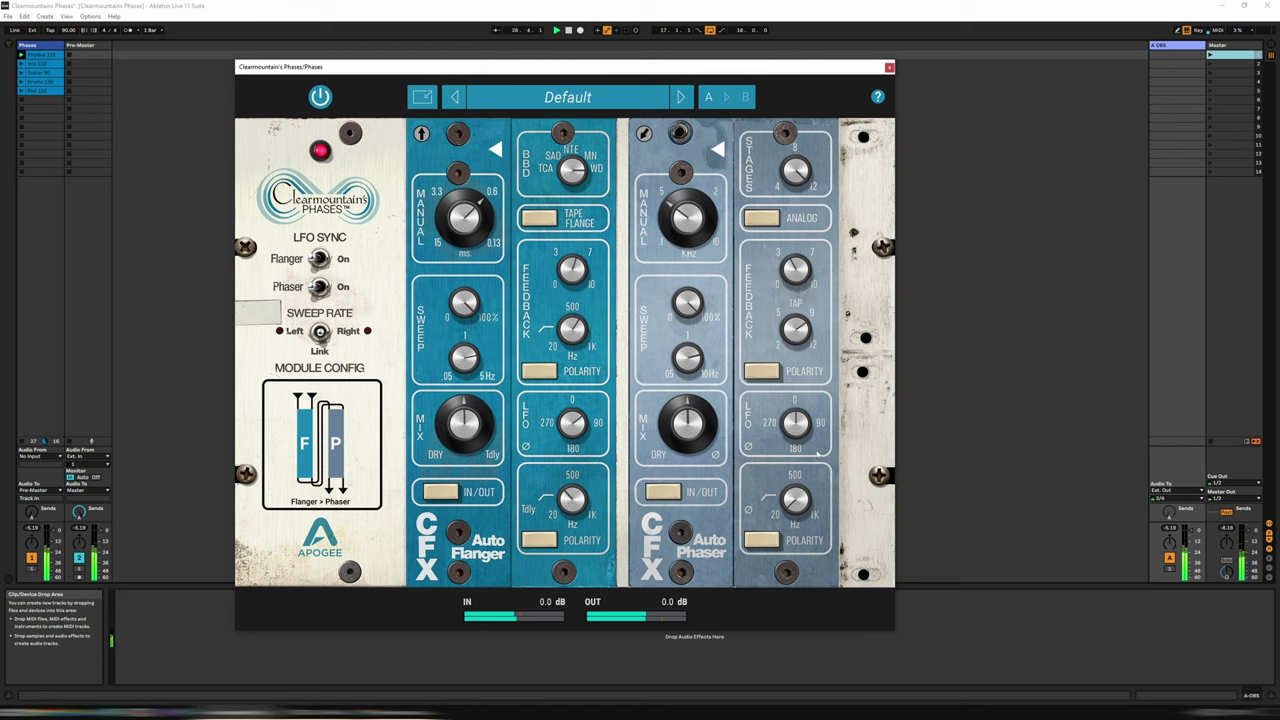
- Offset the phaser's left/right LFO phase and set its feedback amount to 5.40 with the tap at 8
mouse_move(801, 428)
drag(801, 428, 803, 397)
mouse_move(808, 272)
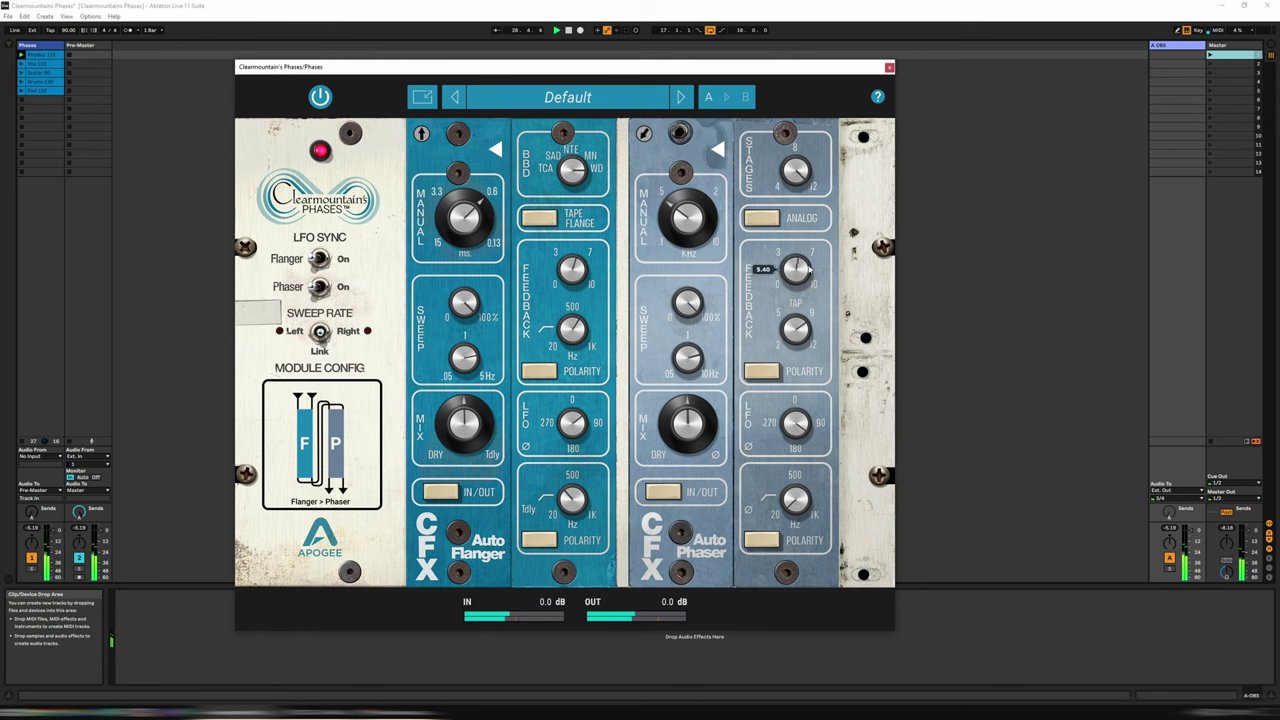
drag(797, 326, 795, 340)
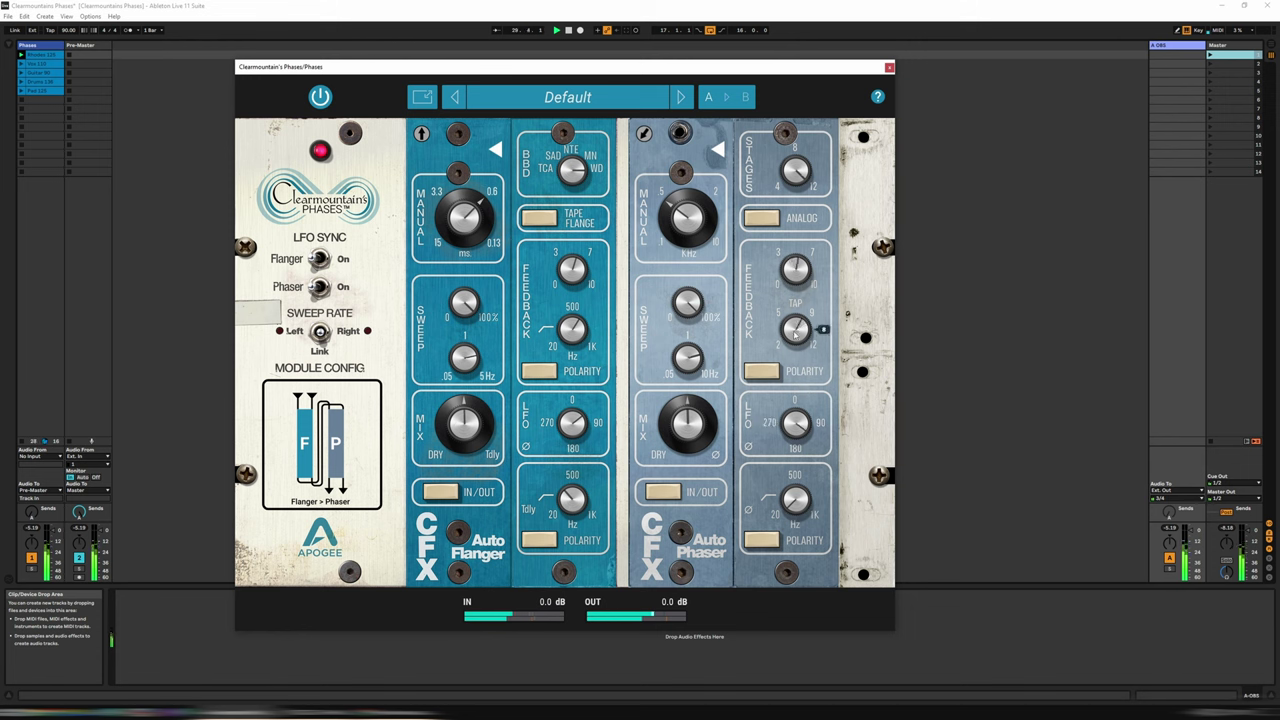
- Adjust the phaser's wet-signal filter frequency and its left/right LFO phase offset
mouse_move(795, 498)
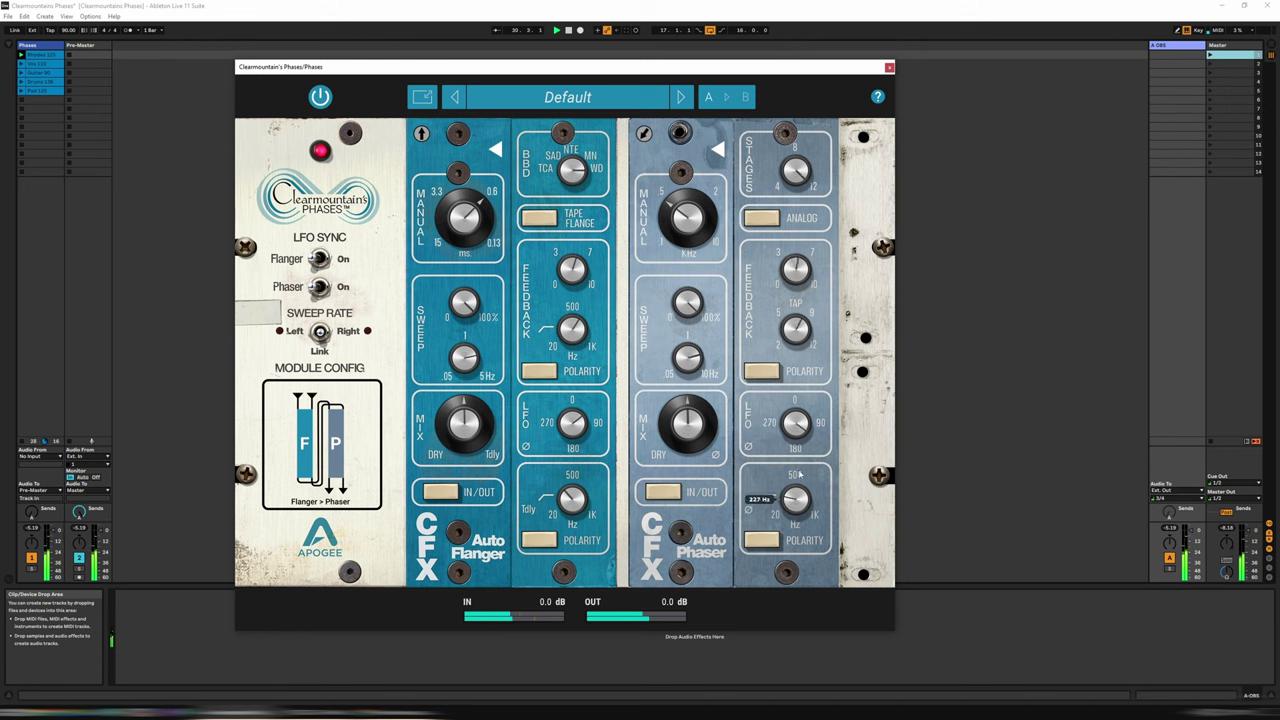
drag(800, 474, 800, 469)
mouse_move(797, 337)
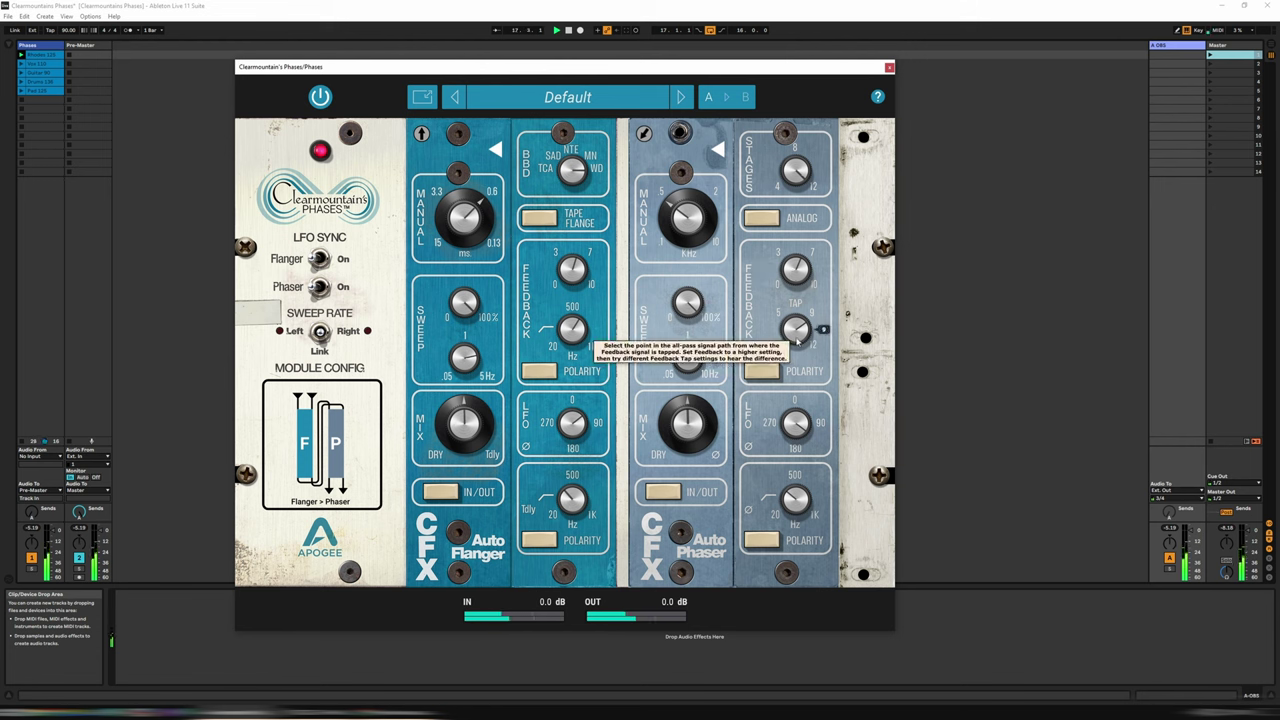
drag(796, 424, 797, 432)
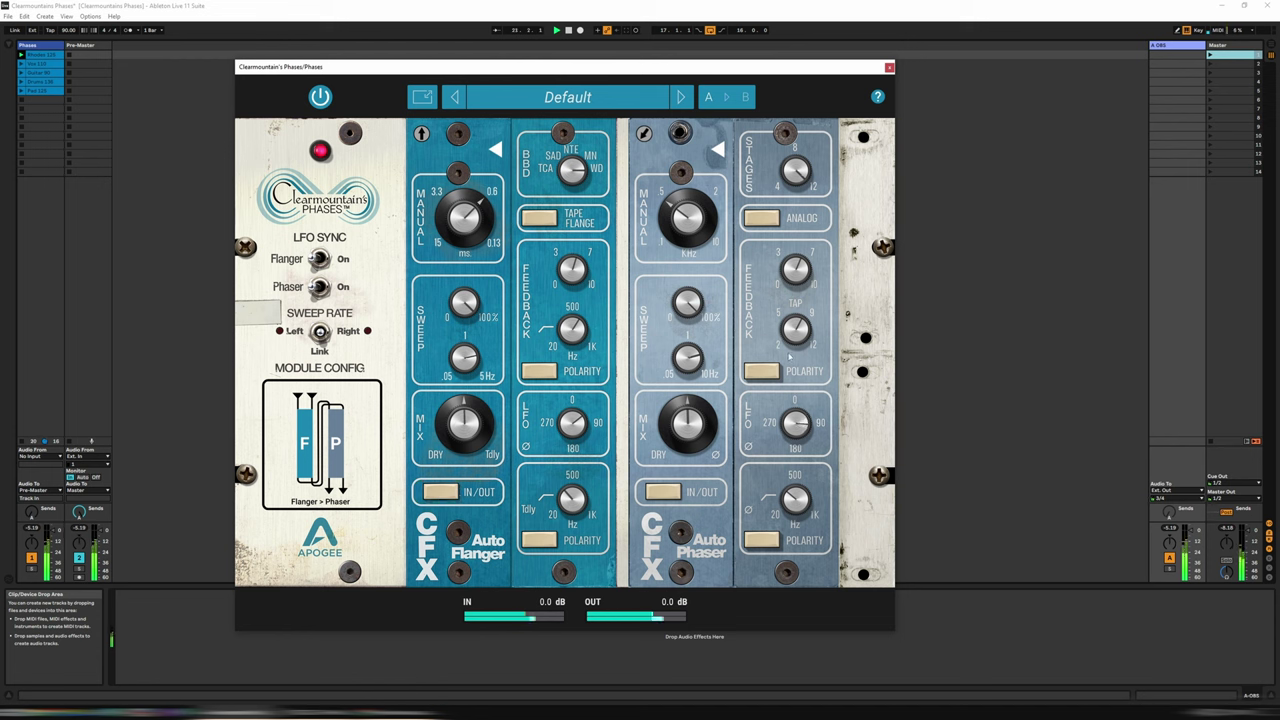
- Raise the phaser's Manual frequency to about 2 kHz
drag(684, 228, 691, 215)
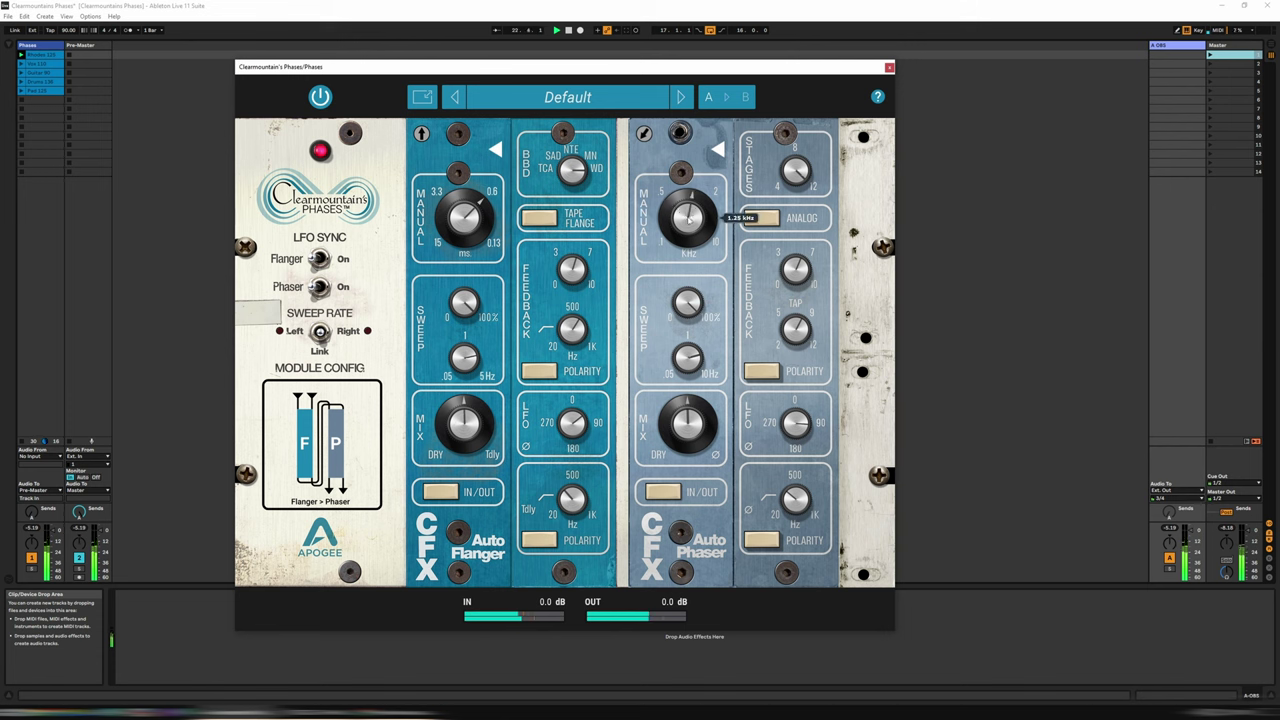
drag(687, 216, 690, 209)
scroll(691, 210, up, 3)
scroll(692, 205, down, 2)
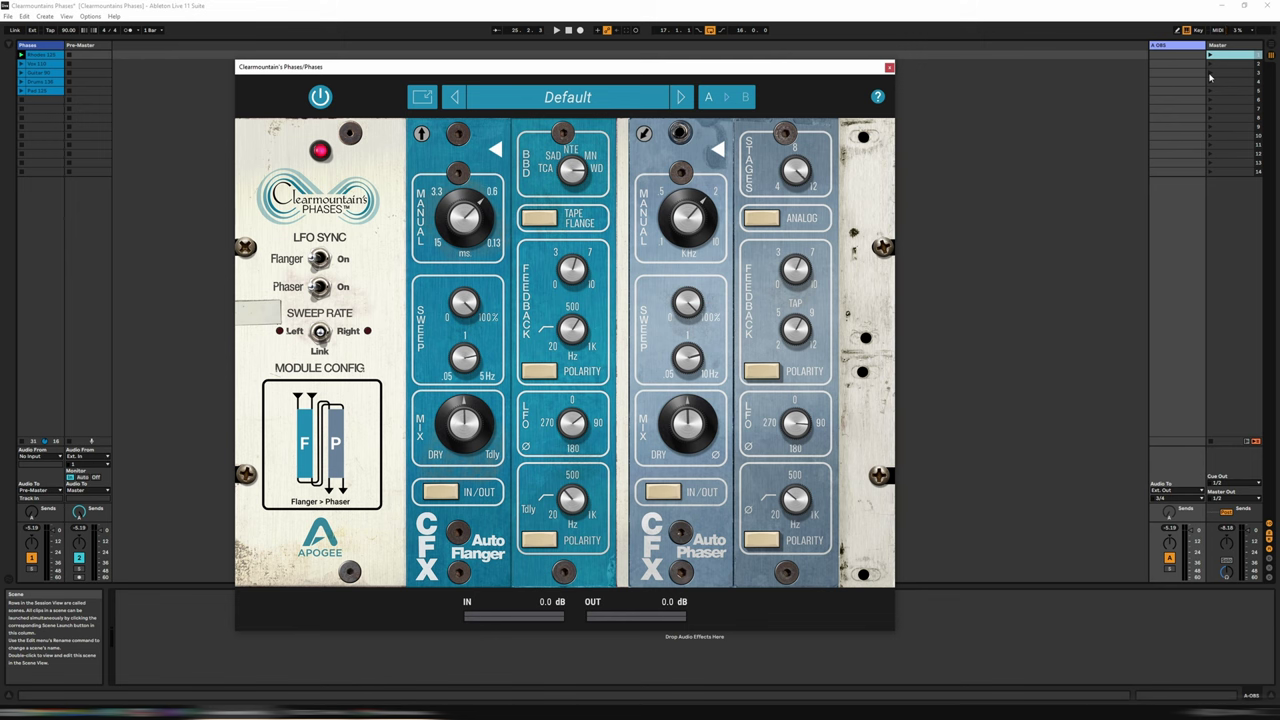
- Launch scene 3 with the guitar clip and load the Auto Gentle Stereo Tape Flange preset
click(1210, 73)
click(562, 97)
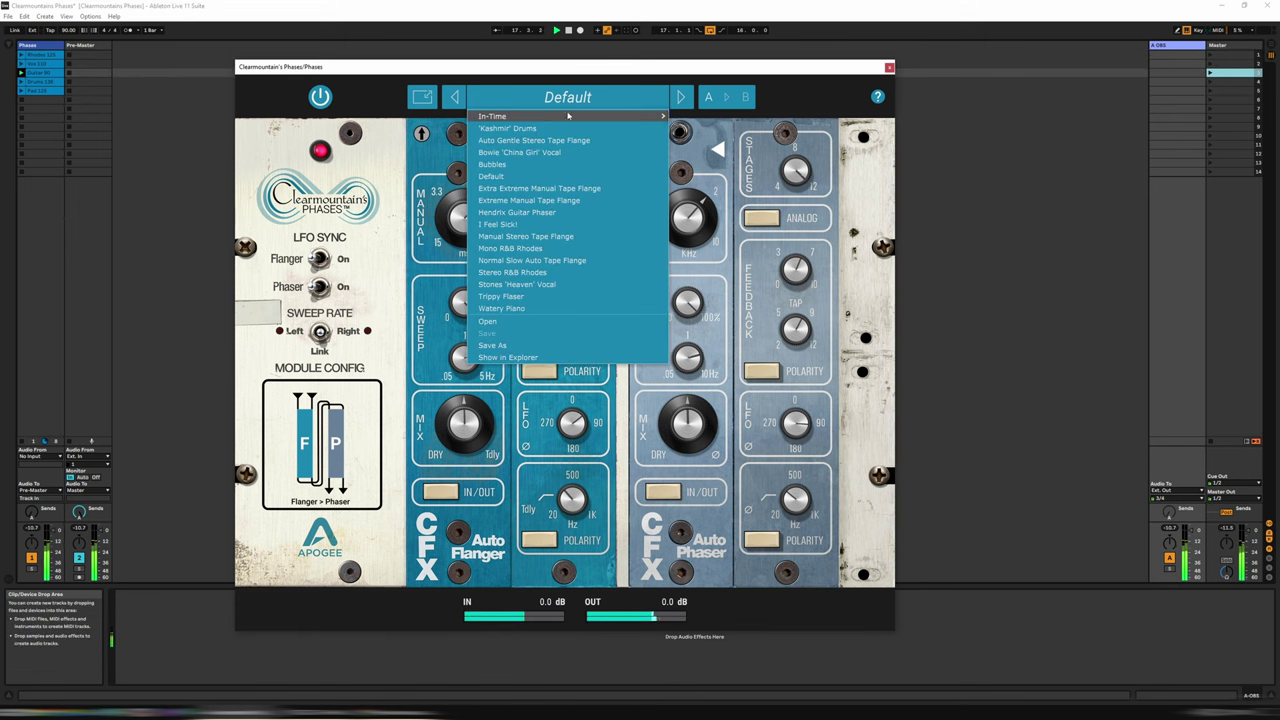
click(541, 141)
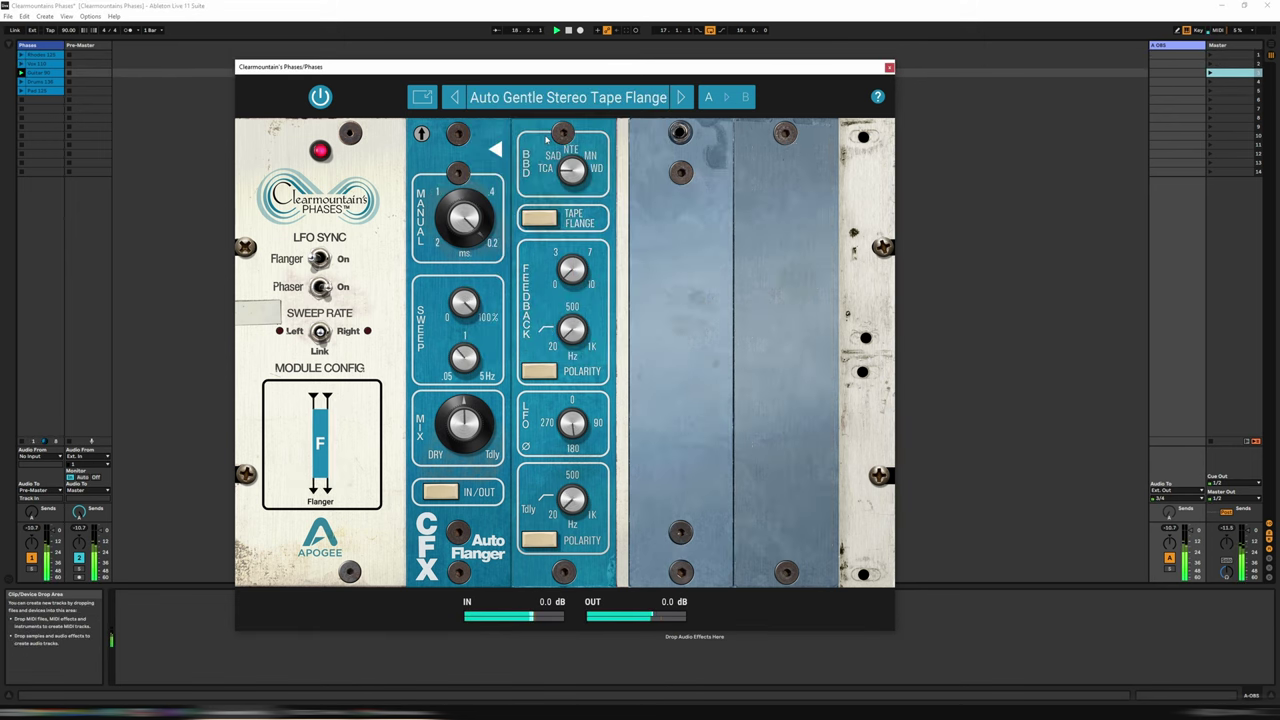
- Adjust the flanger's Manual delay while moving its BBD range through SAD to MN
mouse_move(488, 211)
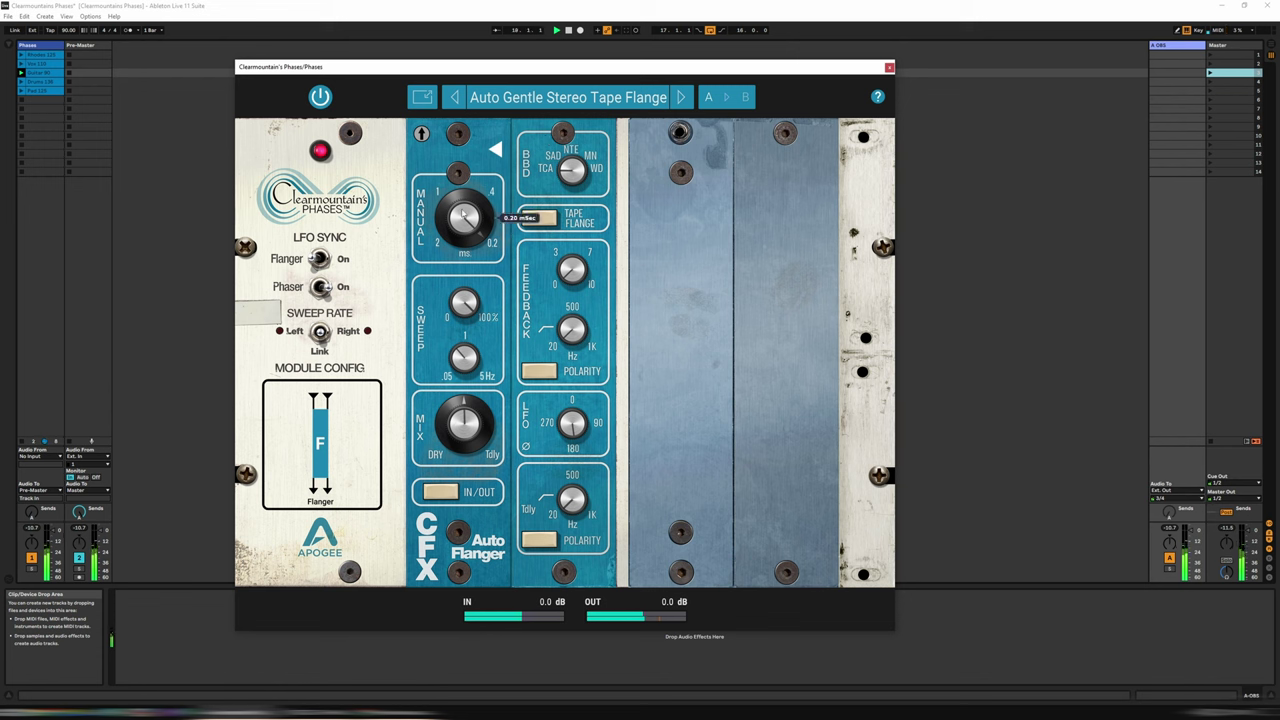
drag(467, 214, 460, 294)
click(584, 171)
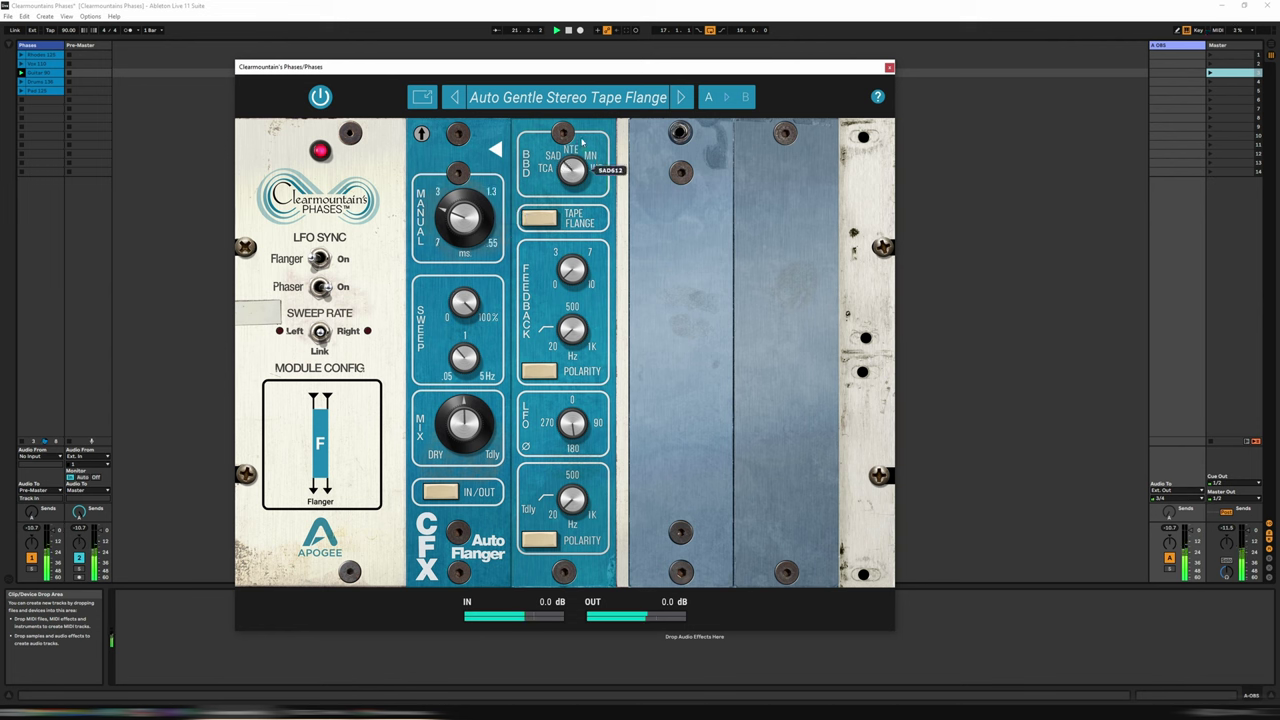
click(590, 155)
click(590, 143)
drag(478, 208, 478, 188)
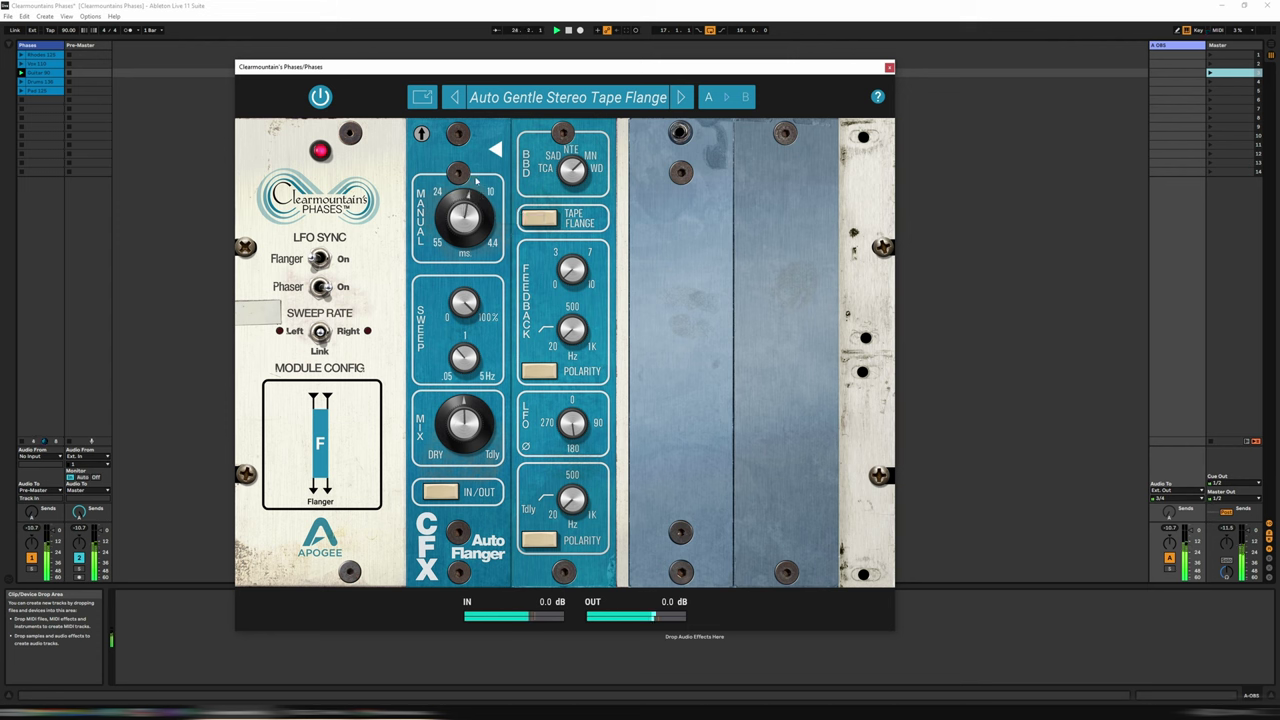
drag(476, 183, 487, 233)
- Adjust the flanger's sweep rate and depth, and readjust its Manual delay and BBD range
drag(471, 350, 483, 420)
mouse_move(474, 312)
drag(469, 305, 472, 330)
drag(466, 214, 481, 278)
mouse_move(583, 179)
mouse_down()
mouse_move(580, 161)
mouse_move(580, 194)
mouse_up()
- Load the Bowie 'China Girl' Vocal preset and launch scene 2 with the vocal clip
click(681, 98)
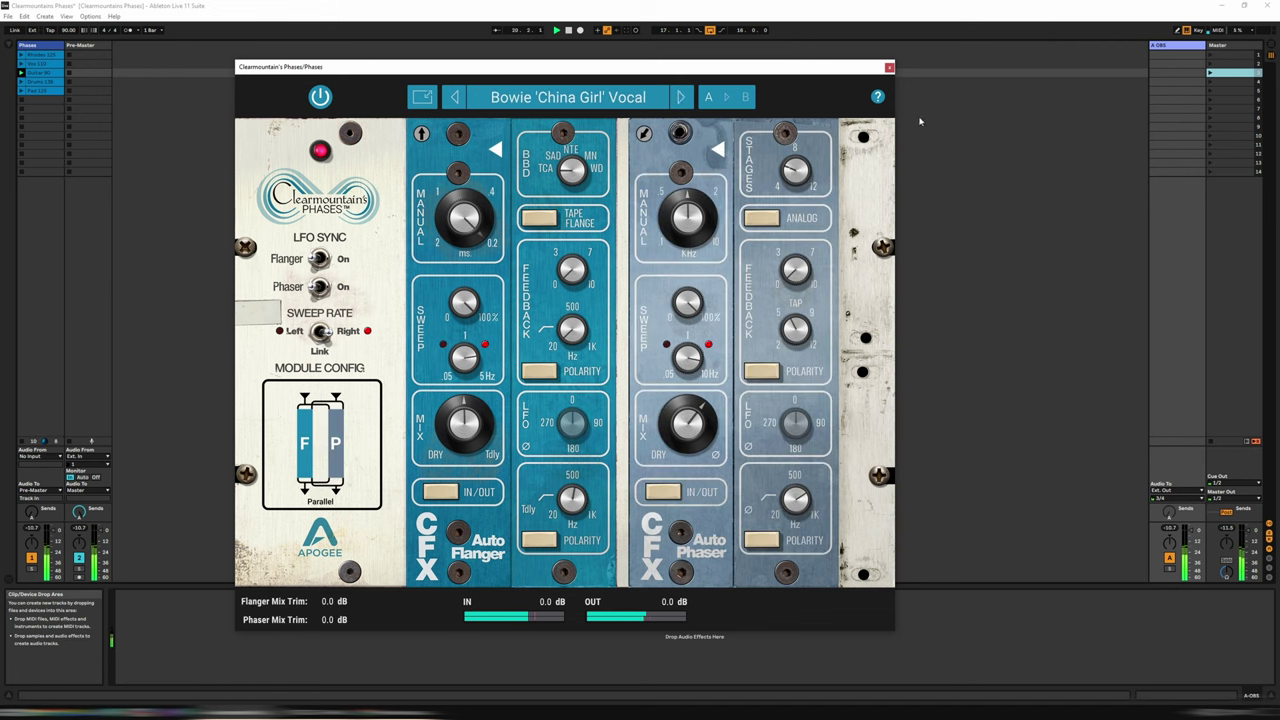
click(1210, 66)
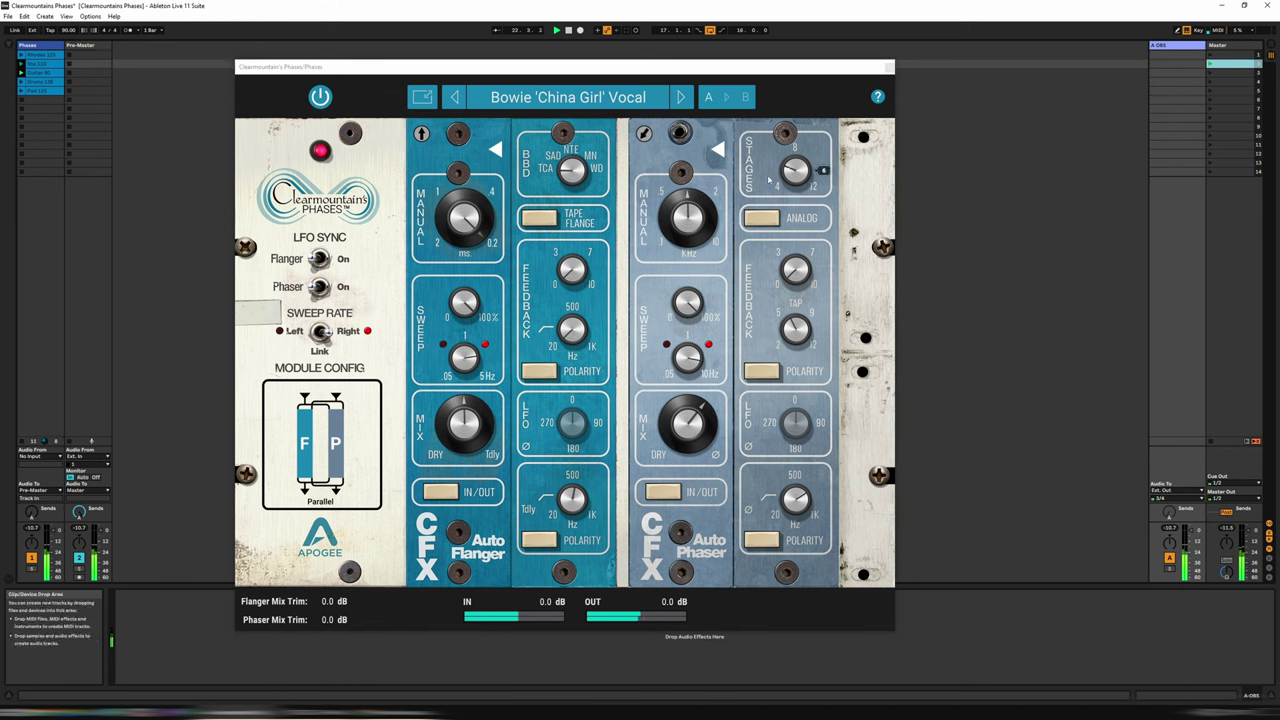
click(474, 224)
- Switch the flanger's BBD range to MN and adjust its sweep depth
mouse_move(585, 137)
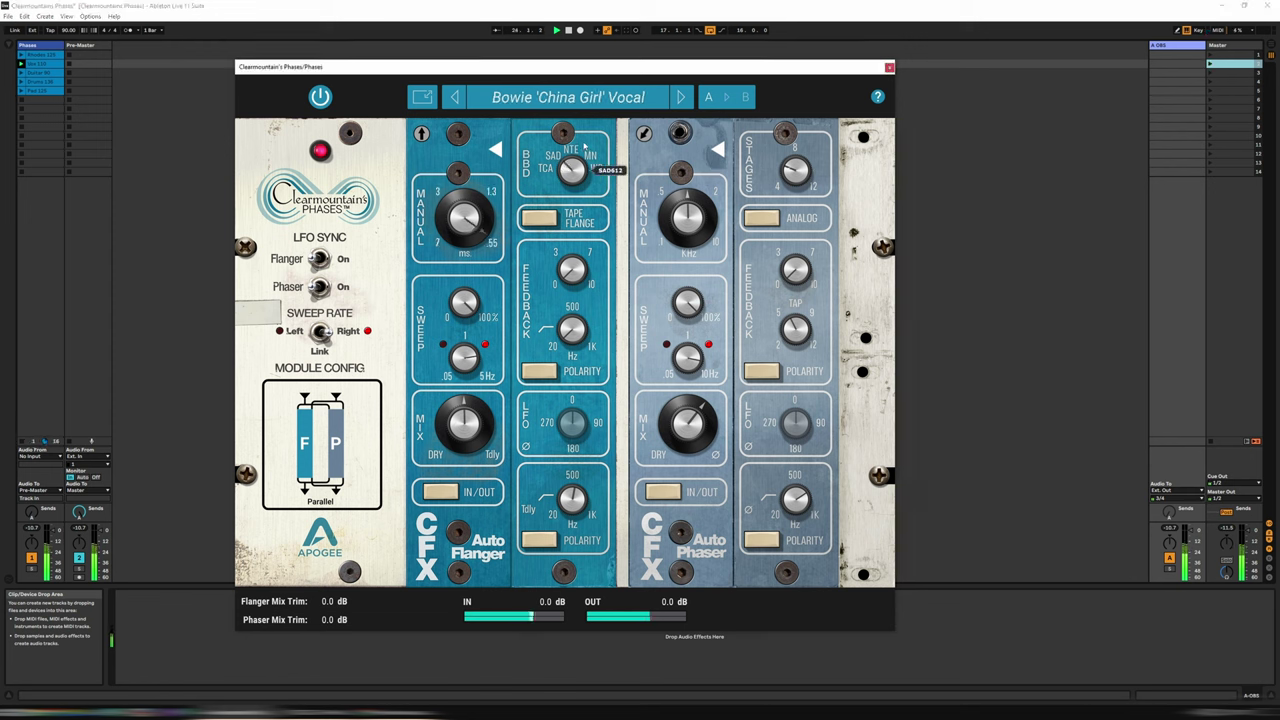
drag(586, 123, 594, 102)
mouse_move(484, 300)
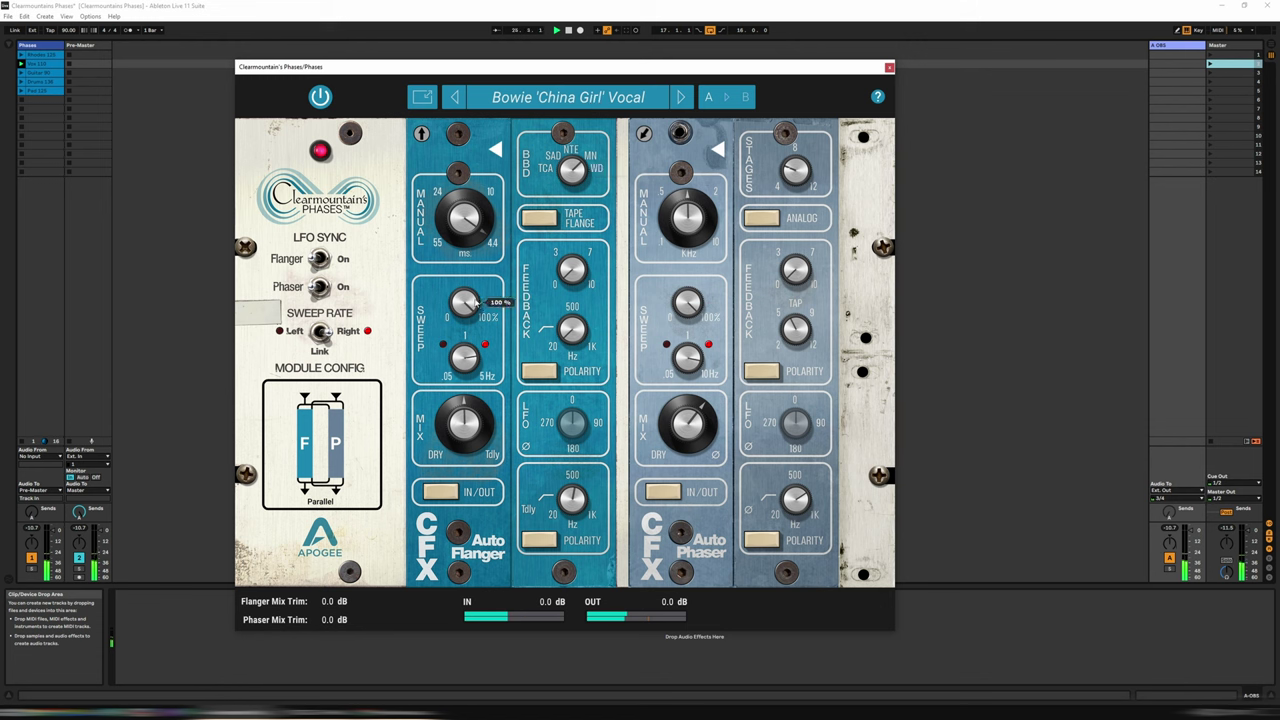
mouse_move(484, 300)
mouse_down()
mouse_move(480, 405)
mouse_move(489, 294)
mouse_up()
mouse_move(476, 227)
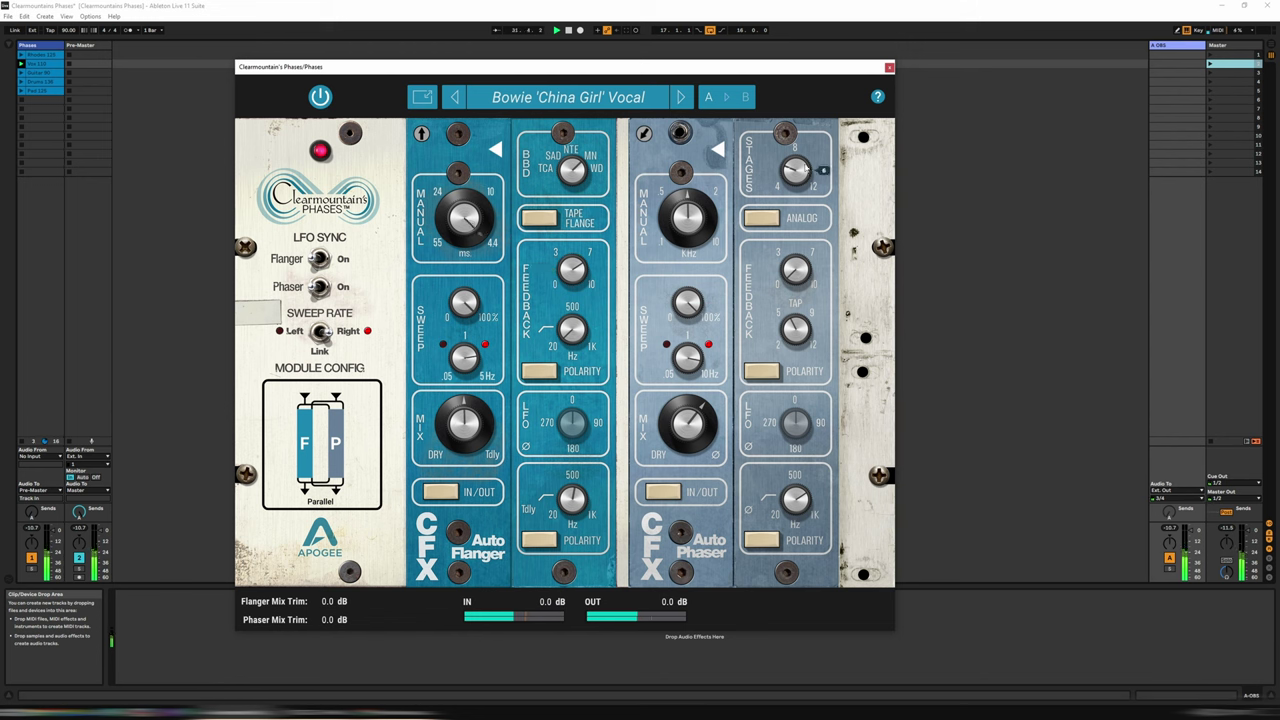
- Raise the phaser's stage count and lower its Manual frequency to about 631 Hz
drag(811, 143, 805, 129)
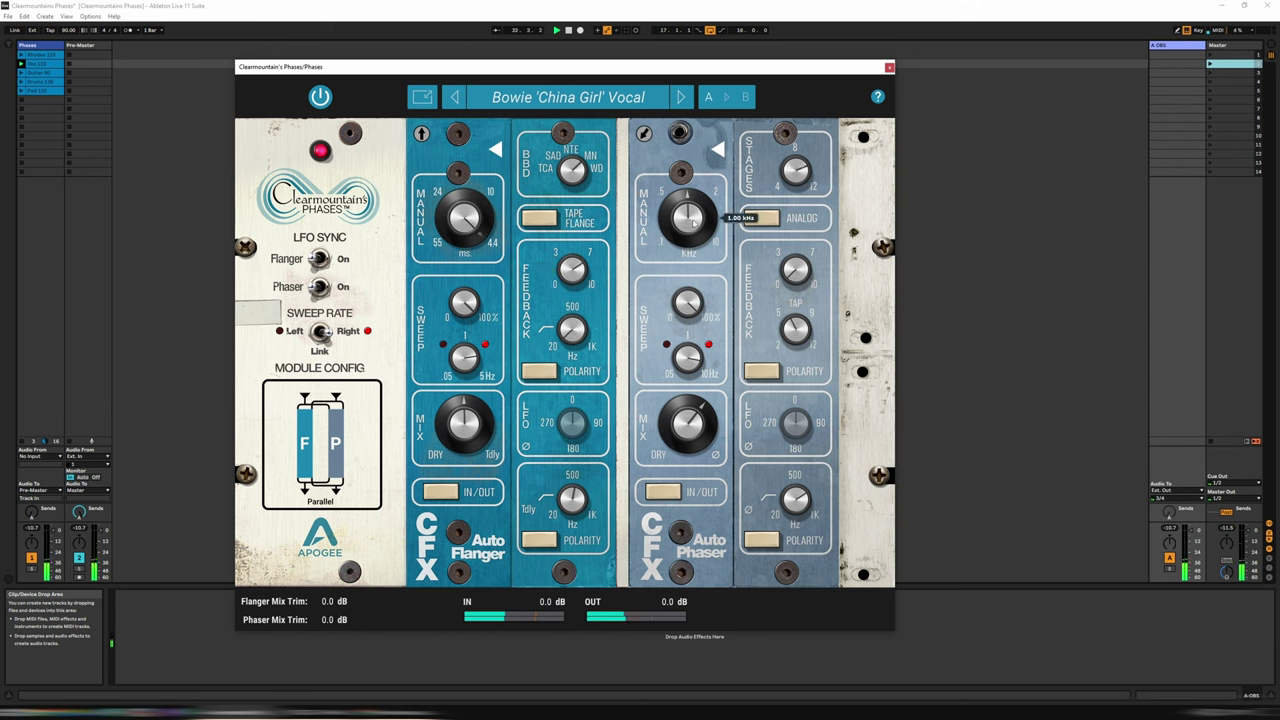
drag(692, 224, 691, 233)
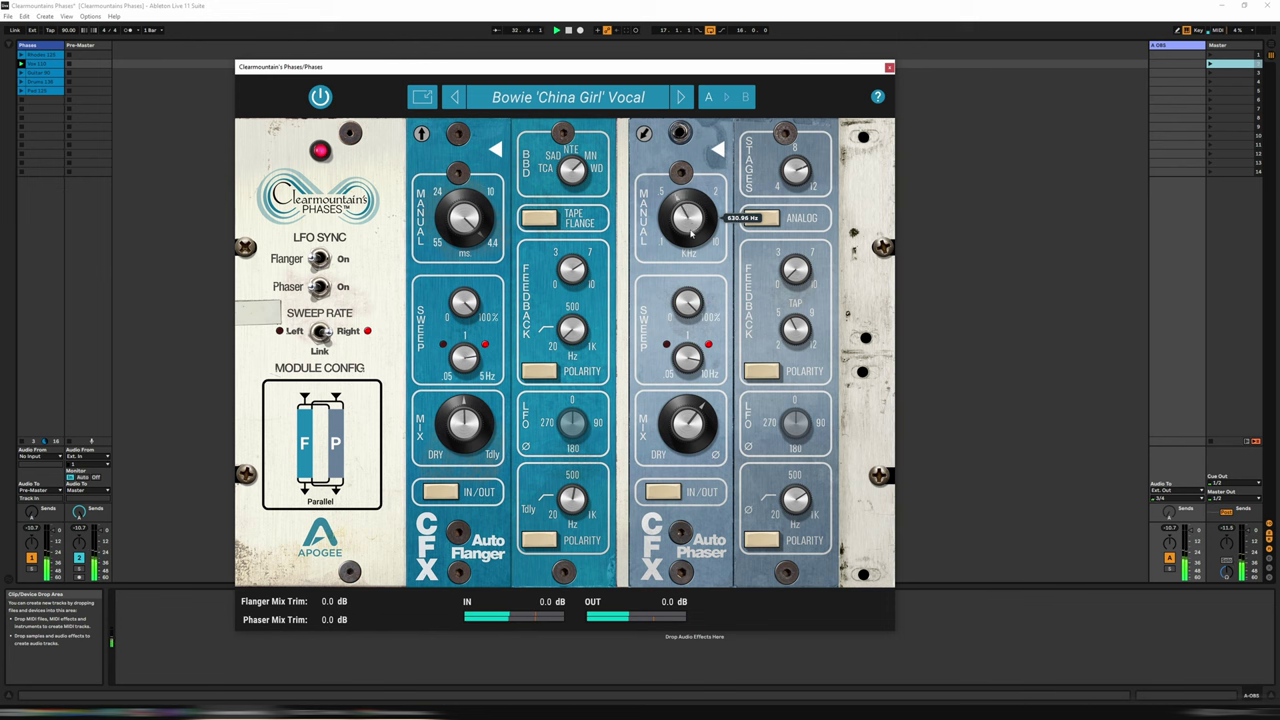
- Load the Bubbles preset and launch scene 5 with the pad clip
click(684, 104)
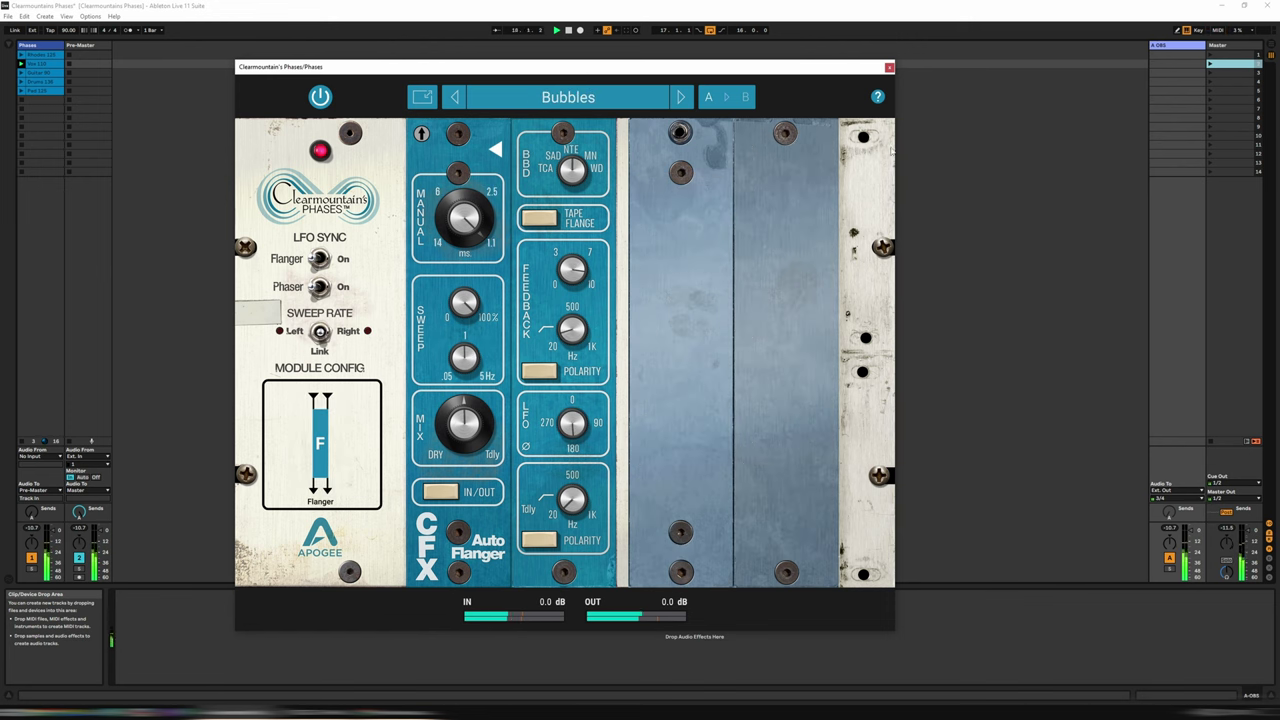
click(1210, 92)
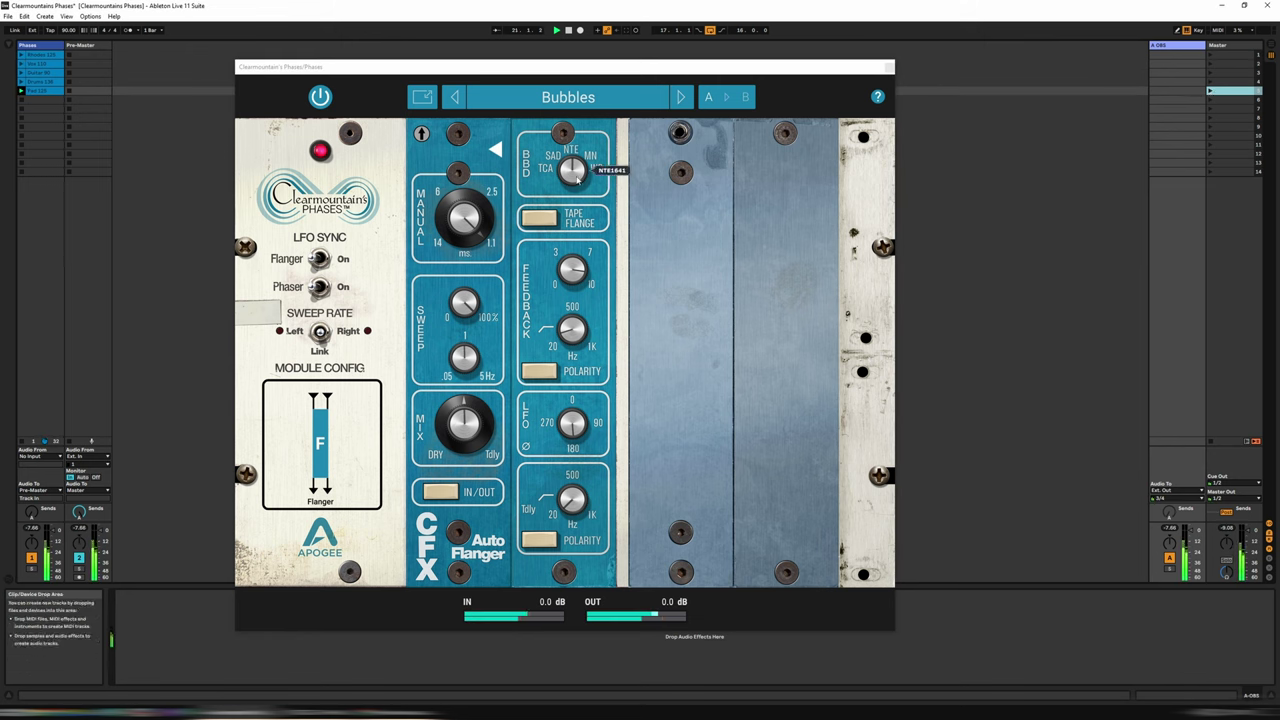
- Switch the flanger's BBD range to WD and adjust its sweep depth, feedback amount and feedback filter
drag(578, 170, 582, 124)
drag(463, 297, 465, 382)
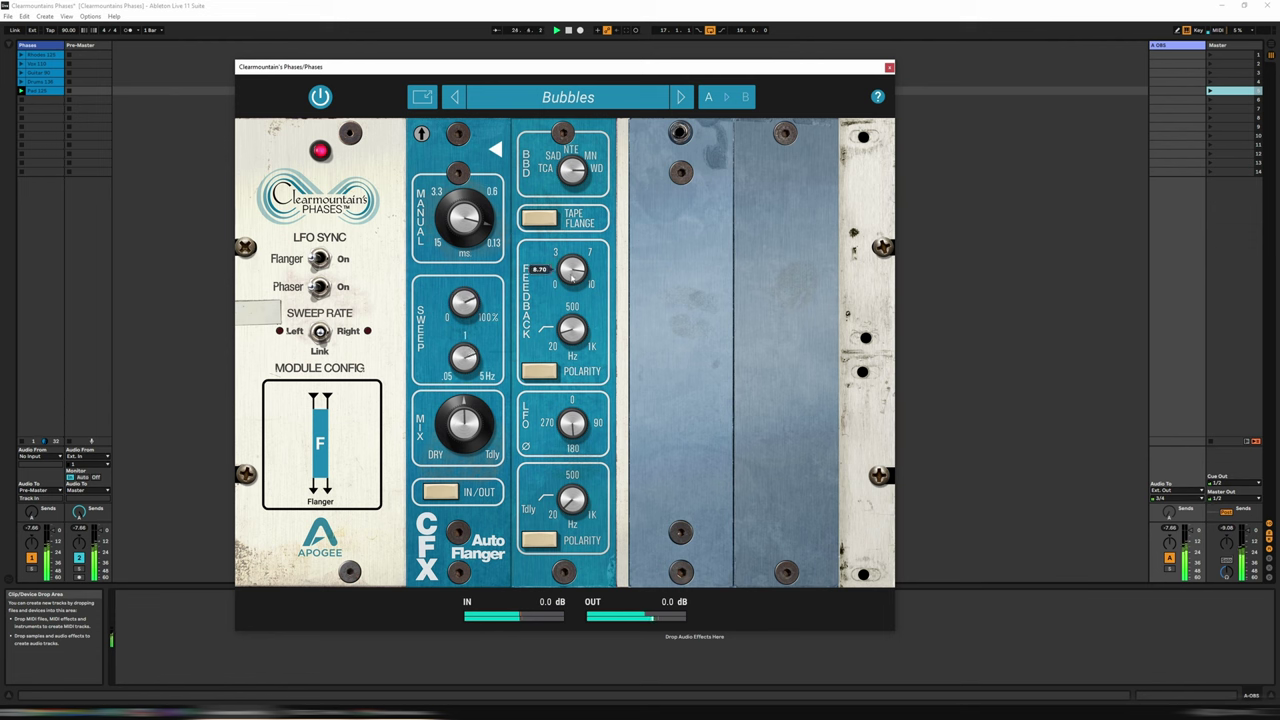
drag(574, 282, 575, 356)
drag(579, 303, 579, 270)
drag(579, 334, 580, 306)
- Change the flanger's LFO phase offset, slow its sweep rate and raise its sweep depth
drag(580, 425, 581, 455)
drag(471, 363, 470, 400)
click(474, 310)
drag(471, 308, 476, 272)
drag(468, 358, 468, 366)
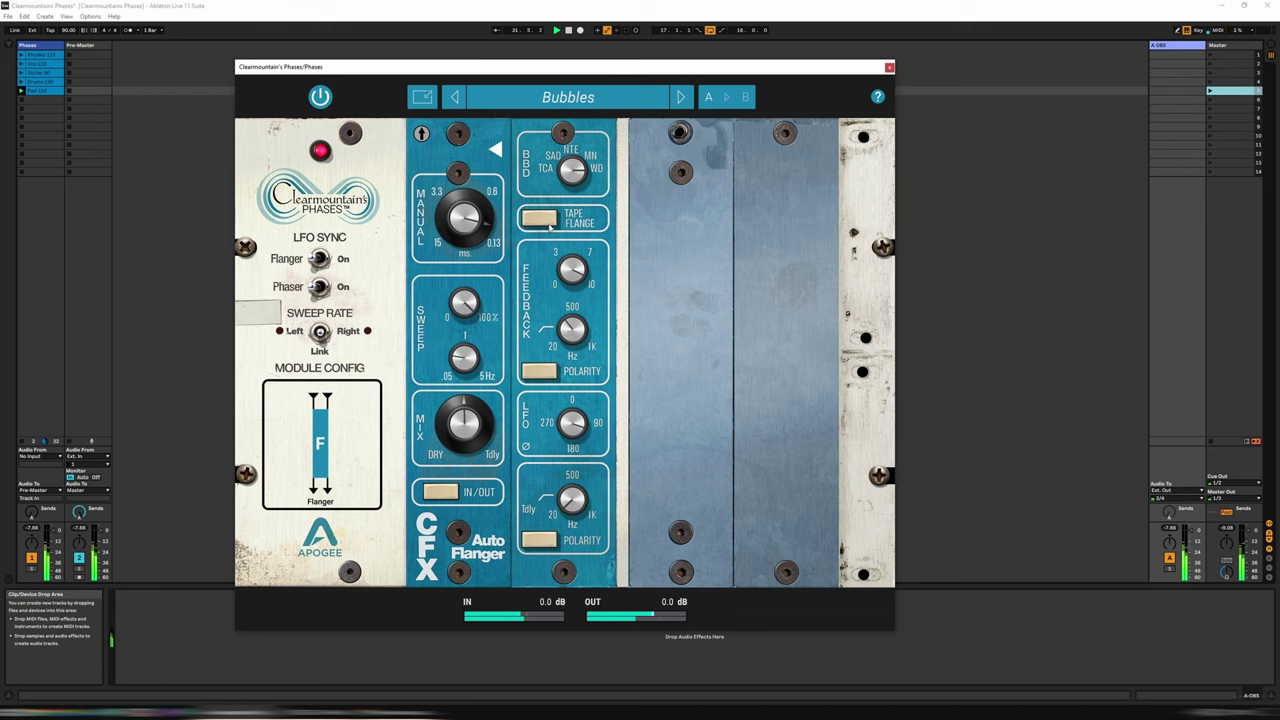
- Switch the flanger's BBD range to MN3005 and set its sweep rate to about 0.16 Hz
mouse_move(545, 226)
mouse_move(576, 183)
drag(576, 183, 576, 202)
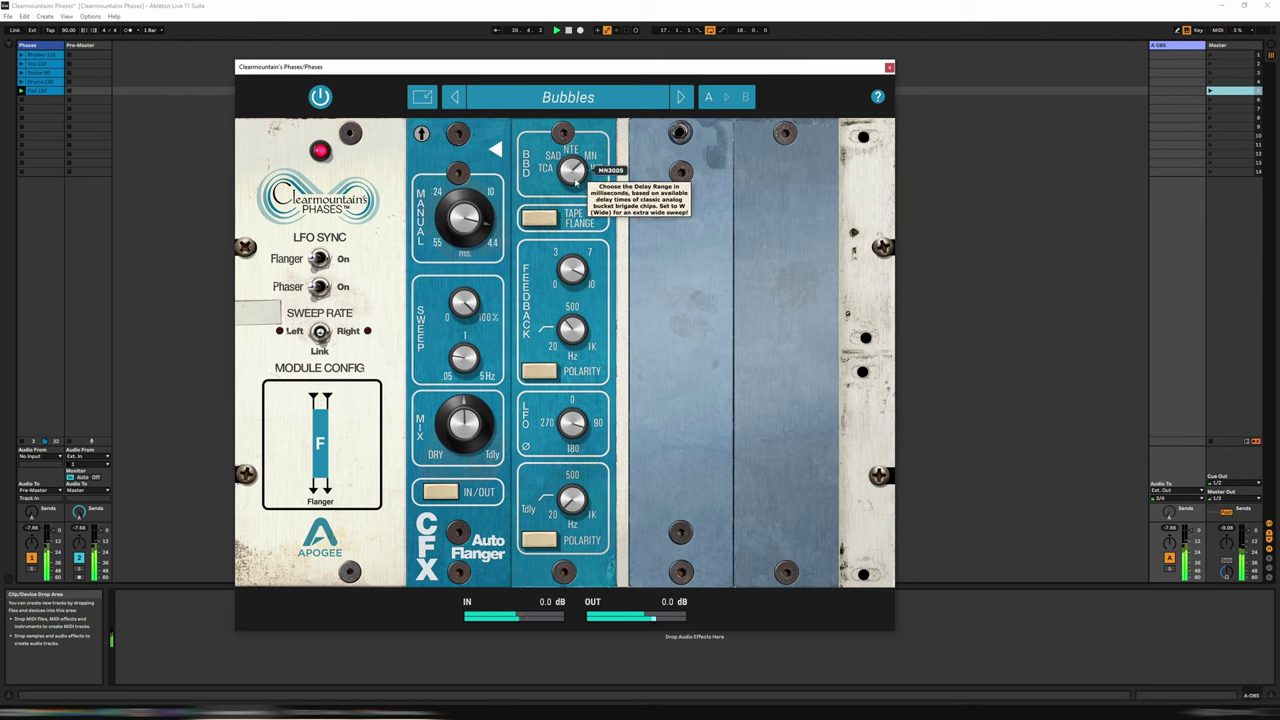
mouse_move(491, 242)
mouse_move(467, 354)
mouse_move(466, 355)
mouse_down()
mouse_move(478, 298)
mouse_move(464, 357)
mouse_up()
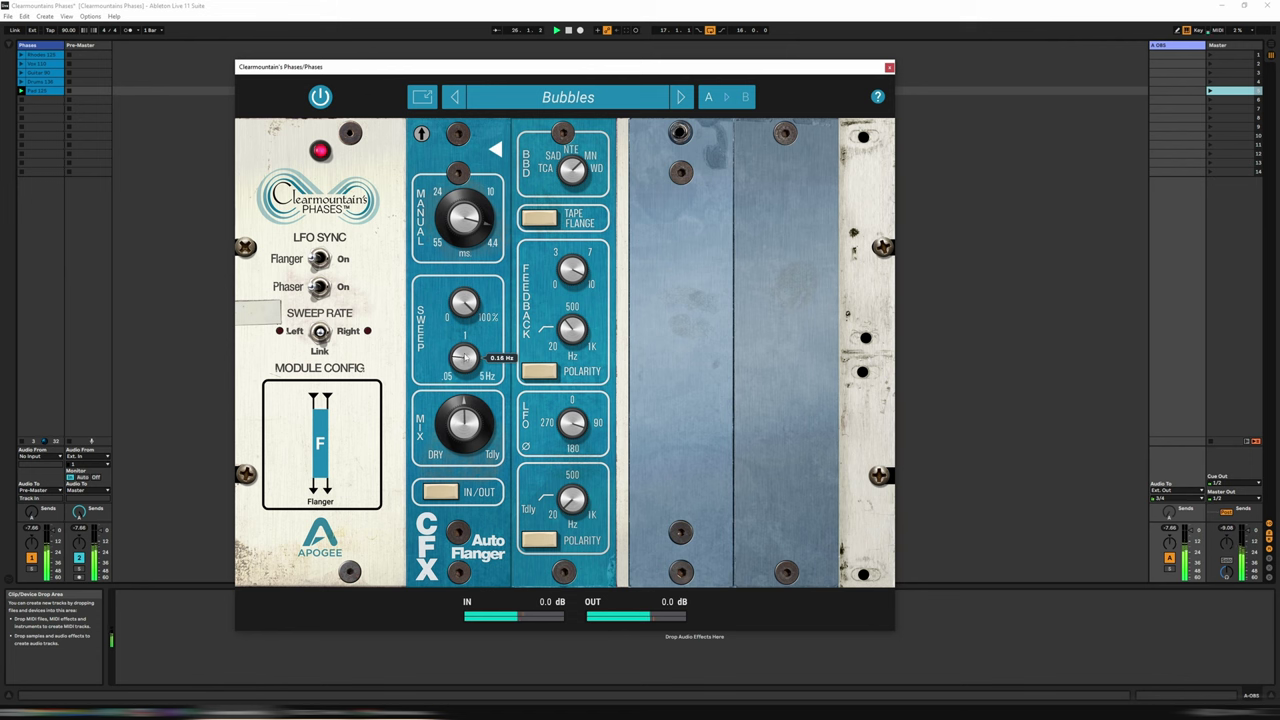
- Adjust the flanger's Manual delay and feedback settings, and change its BBD range to NTE
drag(487, 238, 474, 268)
mouse_move(576, 278)
mouse_down()
mouse_move(575, 308)
mouse_move(577, 271)
mouse_up()
drag(573, 332, 577, 299)
drag(578, 172, 574, 224)
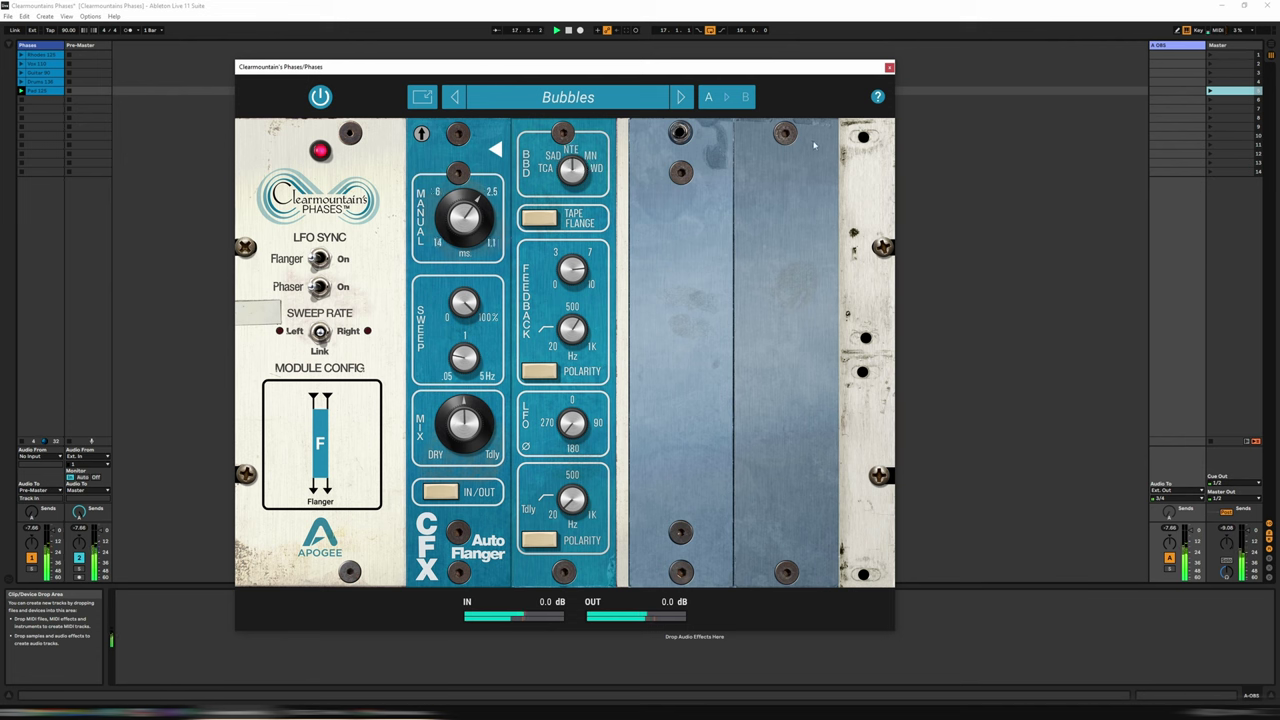
- Load the Extra Extreme Manual Tape Flange preset and launch scene 3 with the guitar clip
click(682, 100)
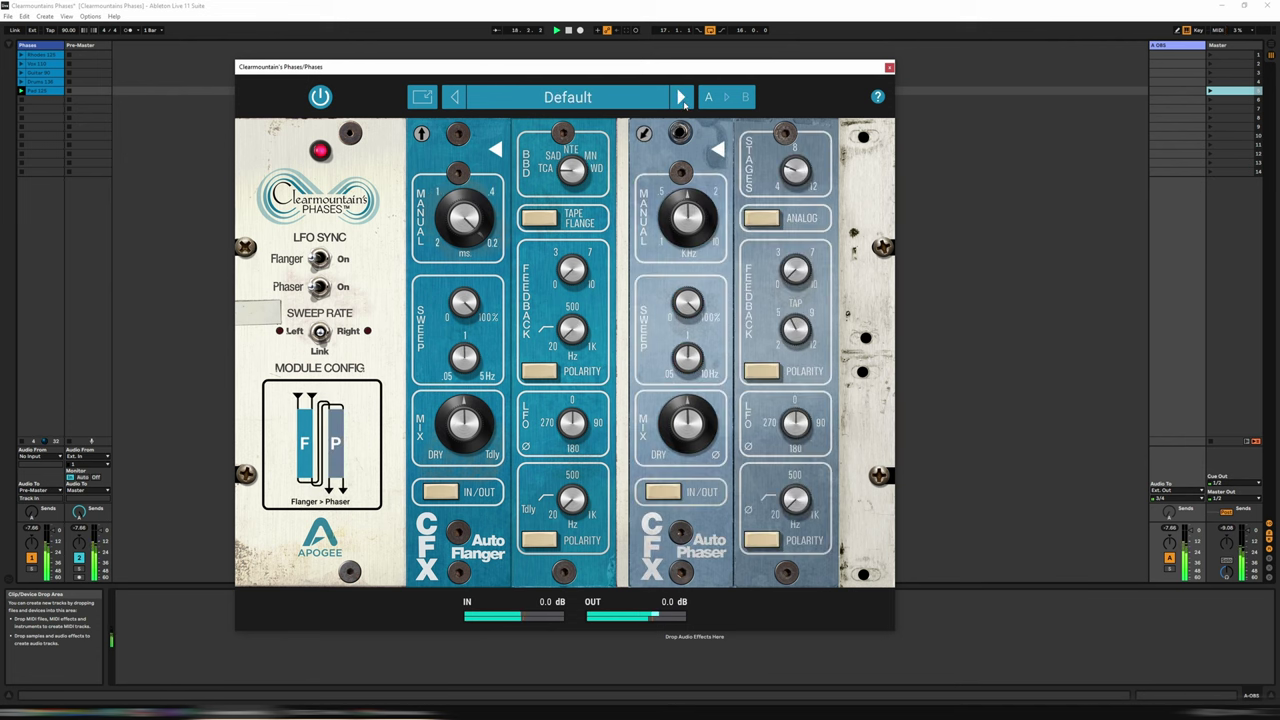
click(681, 98)
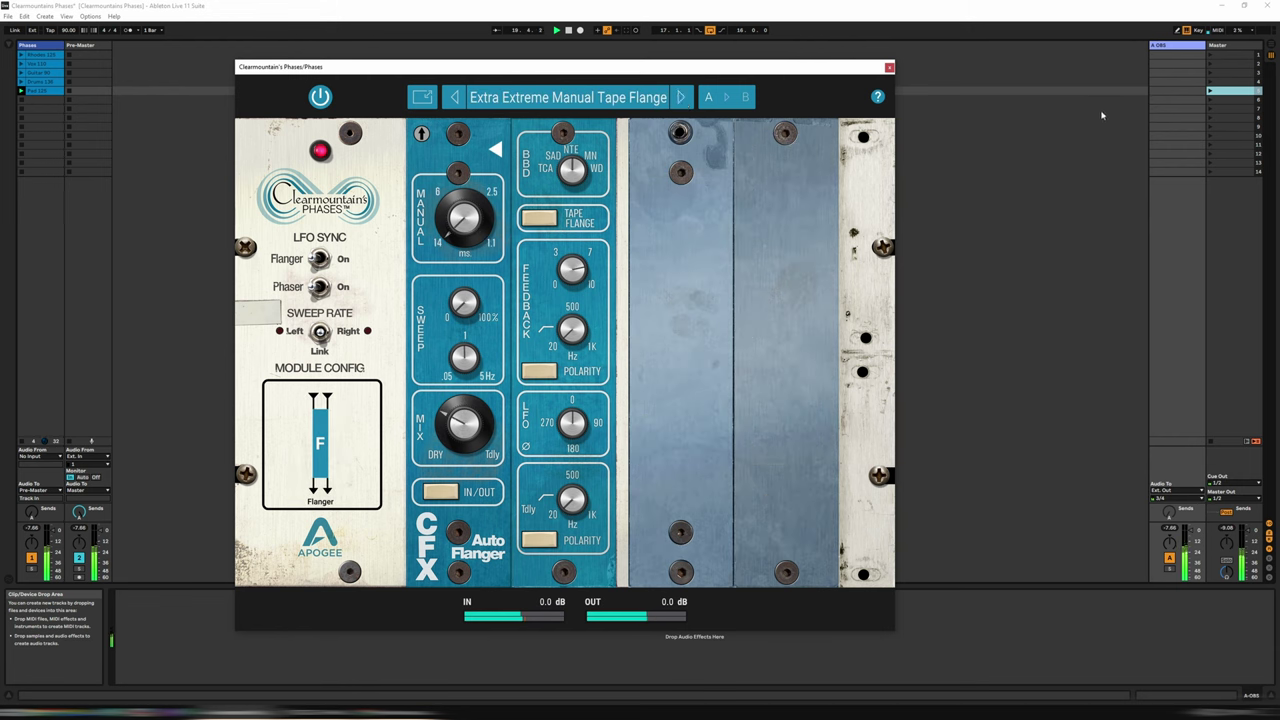
click(1212, 74)
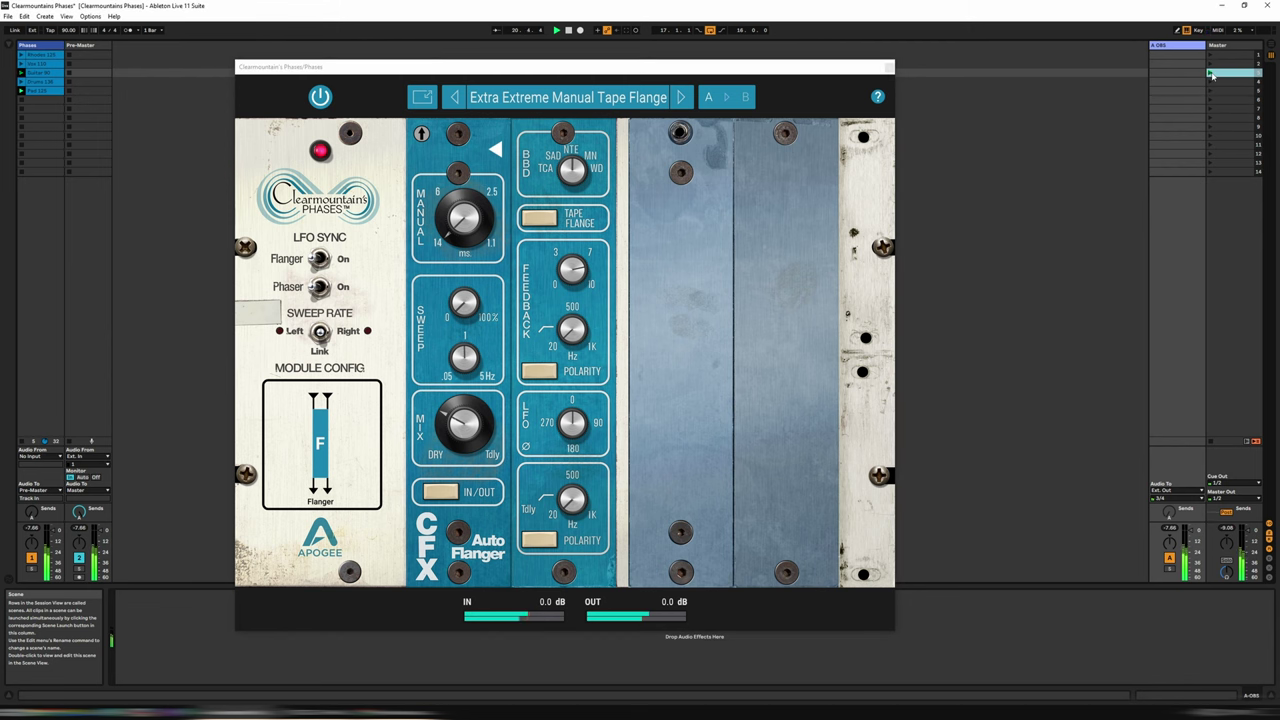
- Sweep the flanger's Manual delay back and forth by hand
click(466, 215)
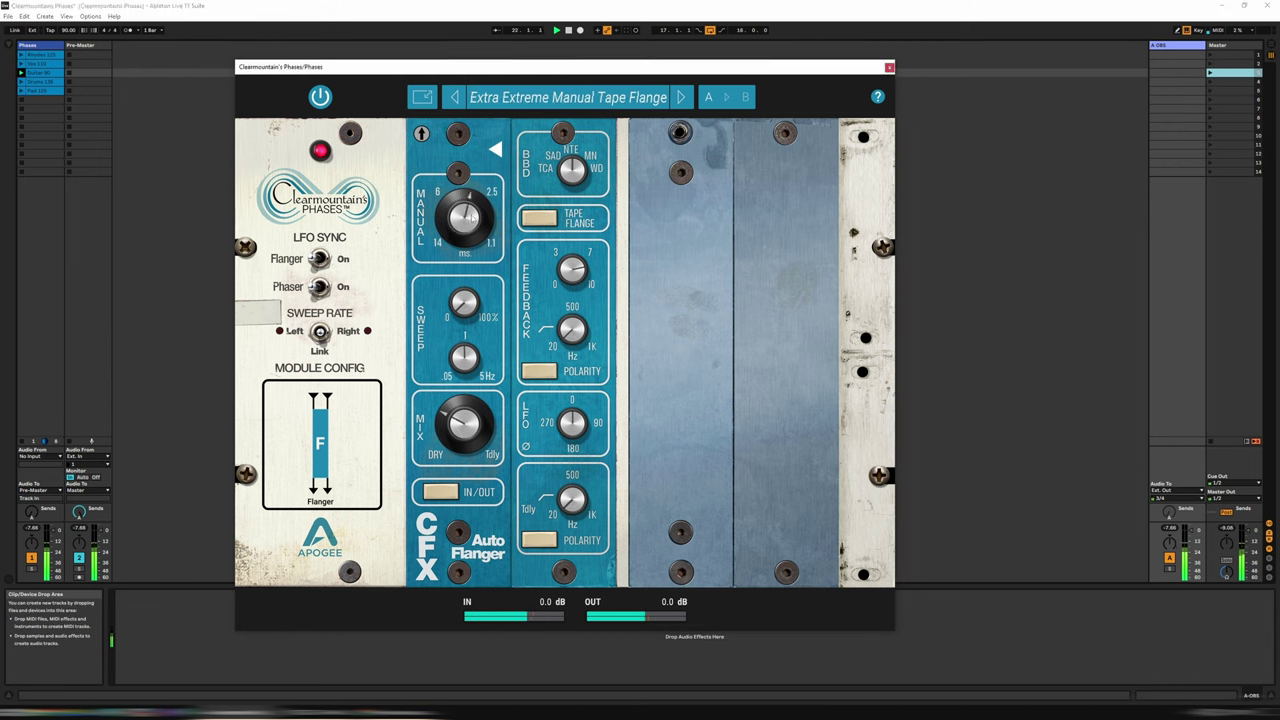
drag(472, 216, 474, 178)
drag(471, 168, 475, 220)
- Switch the flanger's BBD range to MN and reduce its feedback amount
drag(571, 178, 575, 160)
drag(574, 268, 579, 304)
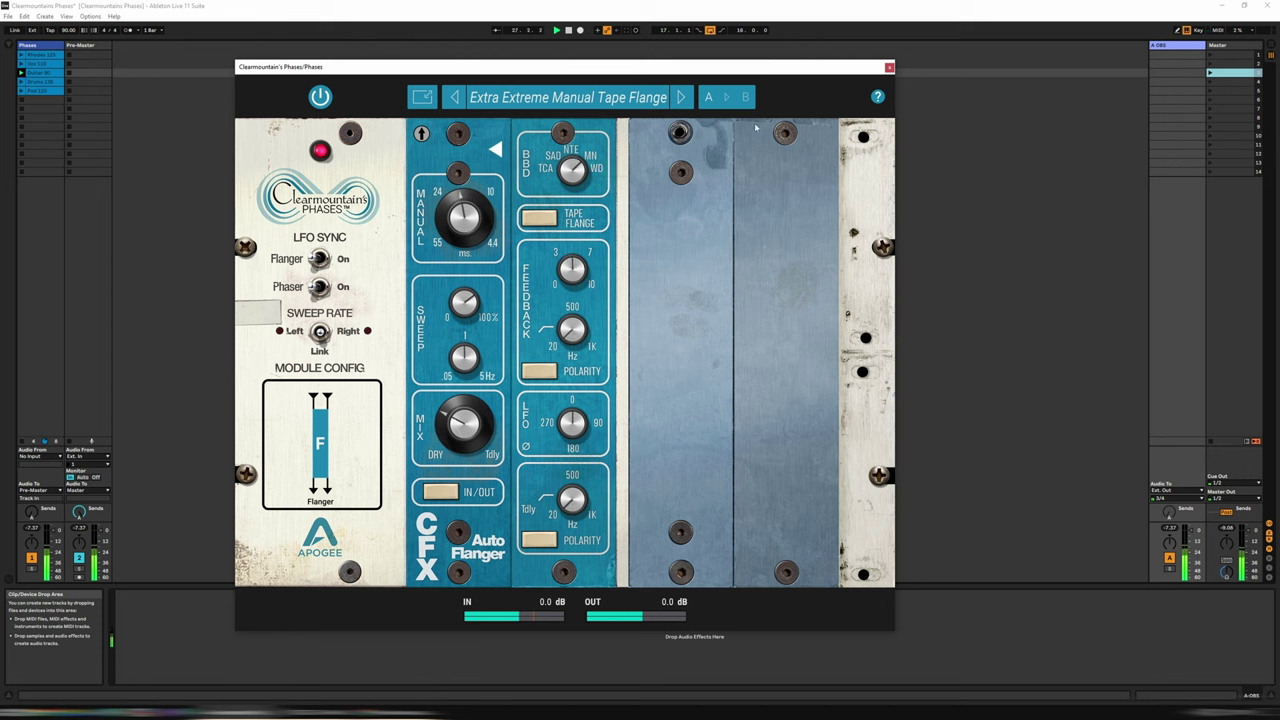
- Load the I Feel Sick! preset and try the flanger's BBD range control
click(618, 100)
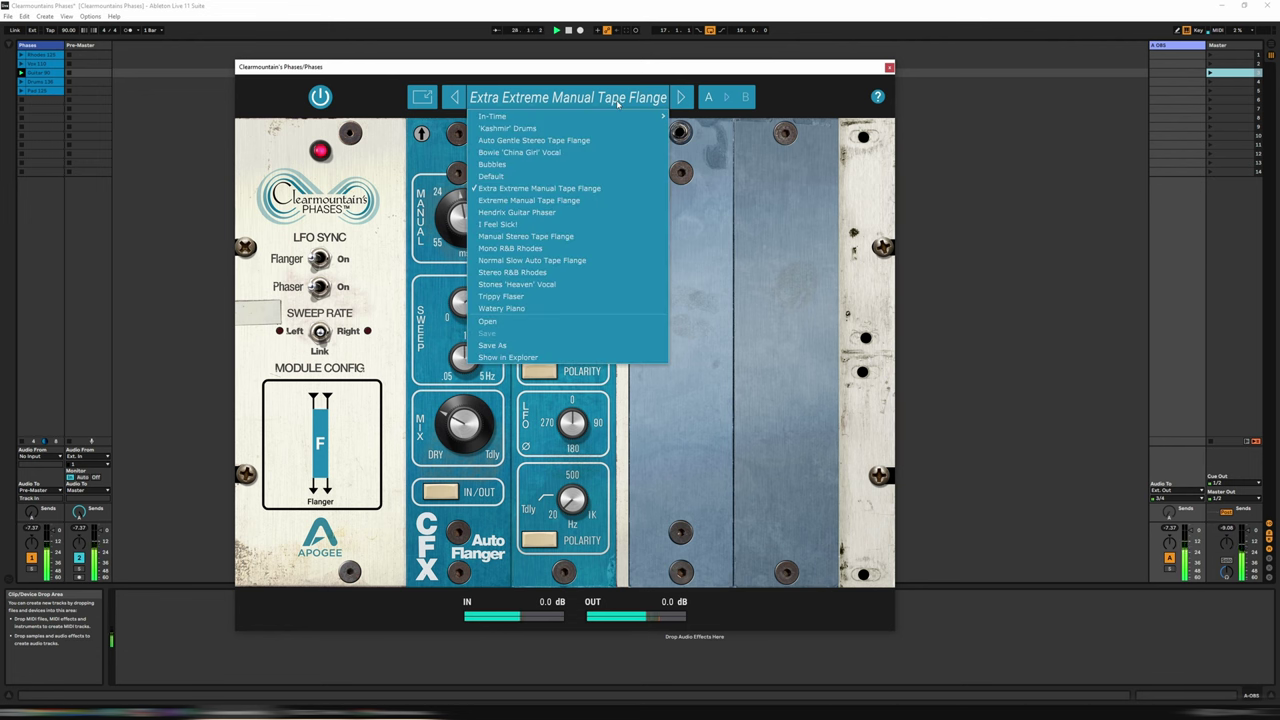
click(540, 225)
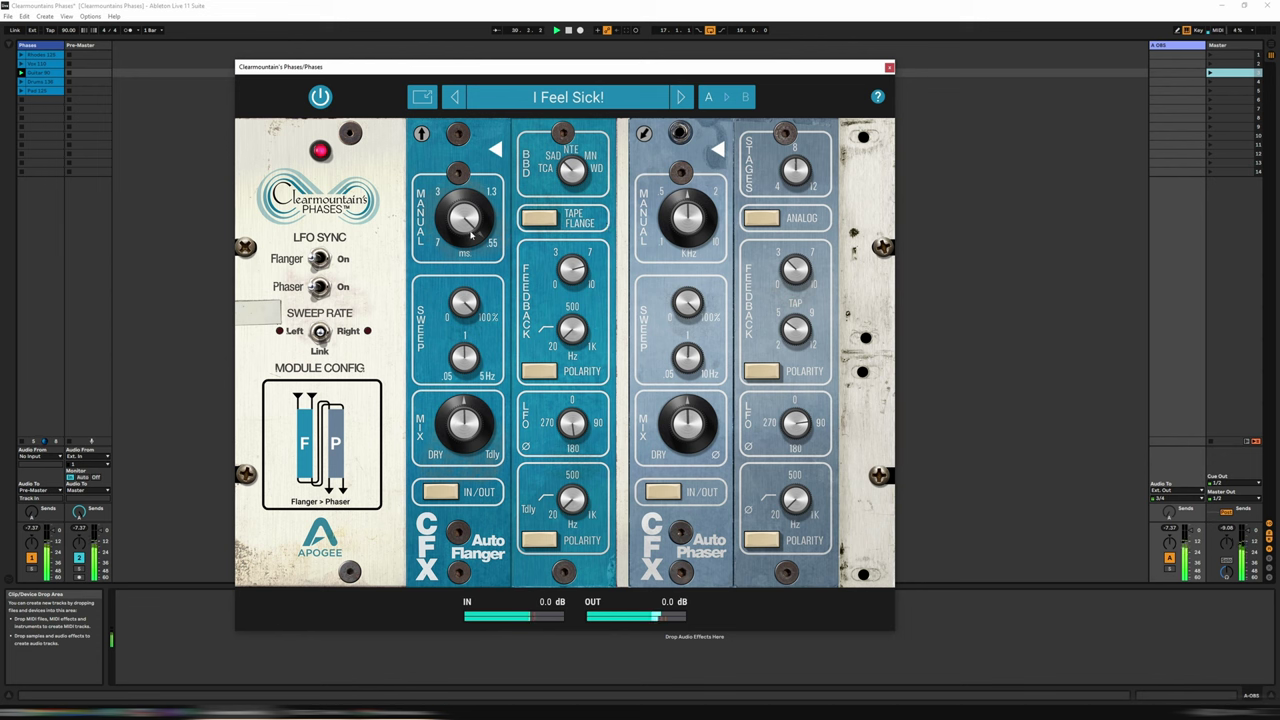
click(577, 148)
click(598, 178)
- Launch scene 5 with the pad clip and raise the phaser's sweep rate to about 4 Hz
click(1211, 92)
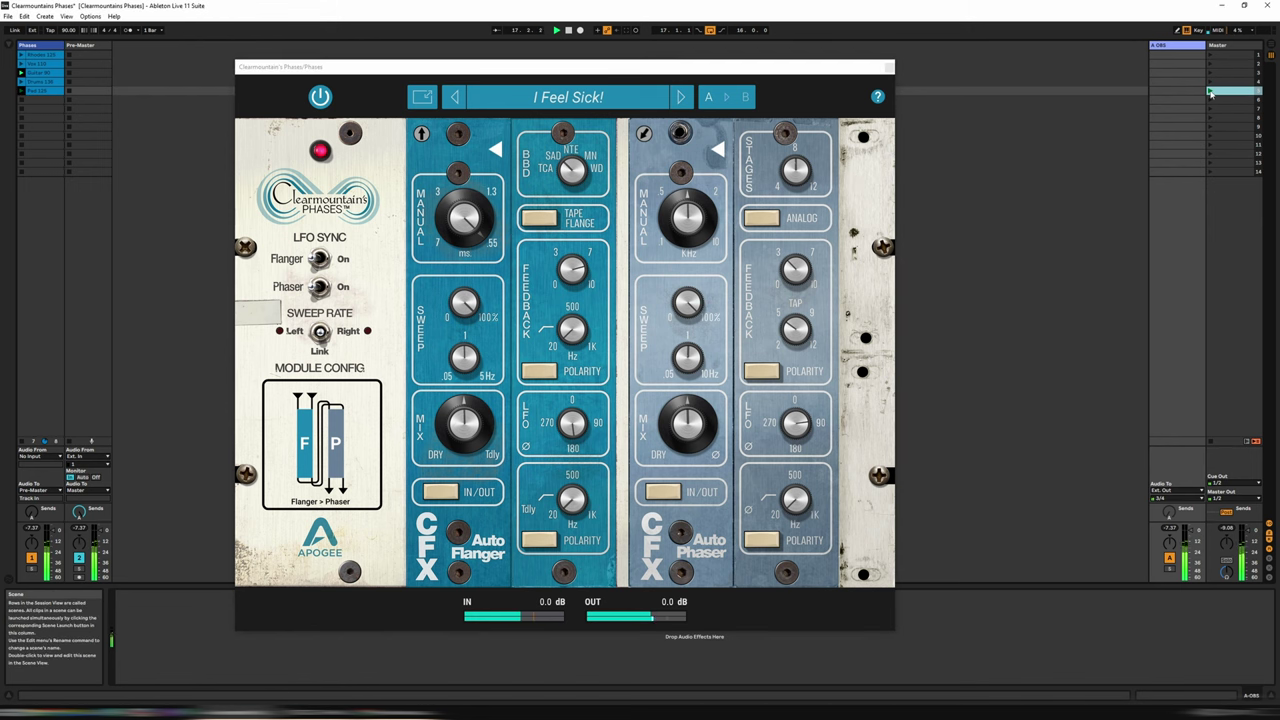
click(581, 176)
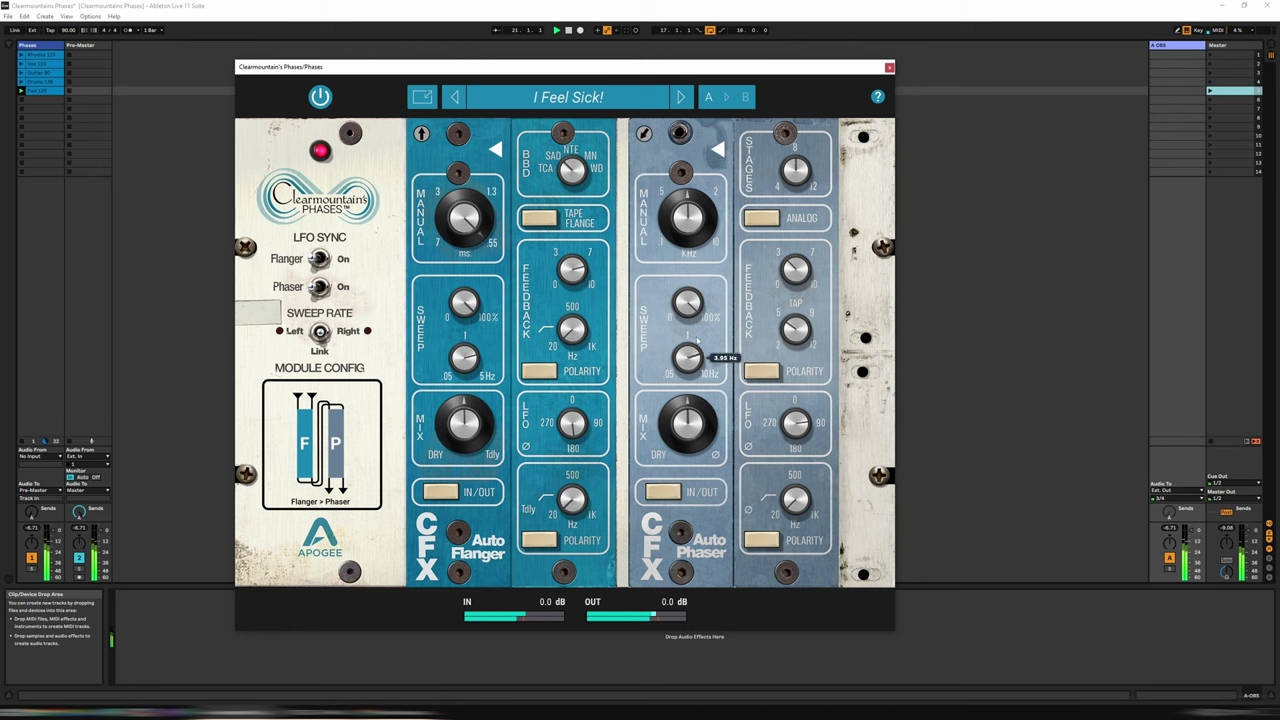
drag(697, 340, 698, 336)
- Raise the phaser's feedback amount and slow the sweep rates of both the phaser and the flanger
drag(802, 266, 812, 229)
drag(694, 398, 695, 426)
drag(470, 364, 476, 420)
- Compare the flanger's MN and SAD BBD ranges while adjusting the sweep rates of both modules
drag(576, 174, 596, 128)
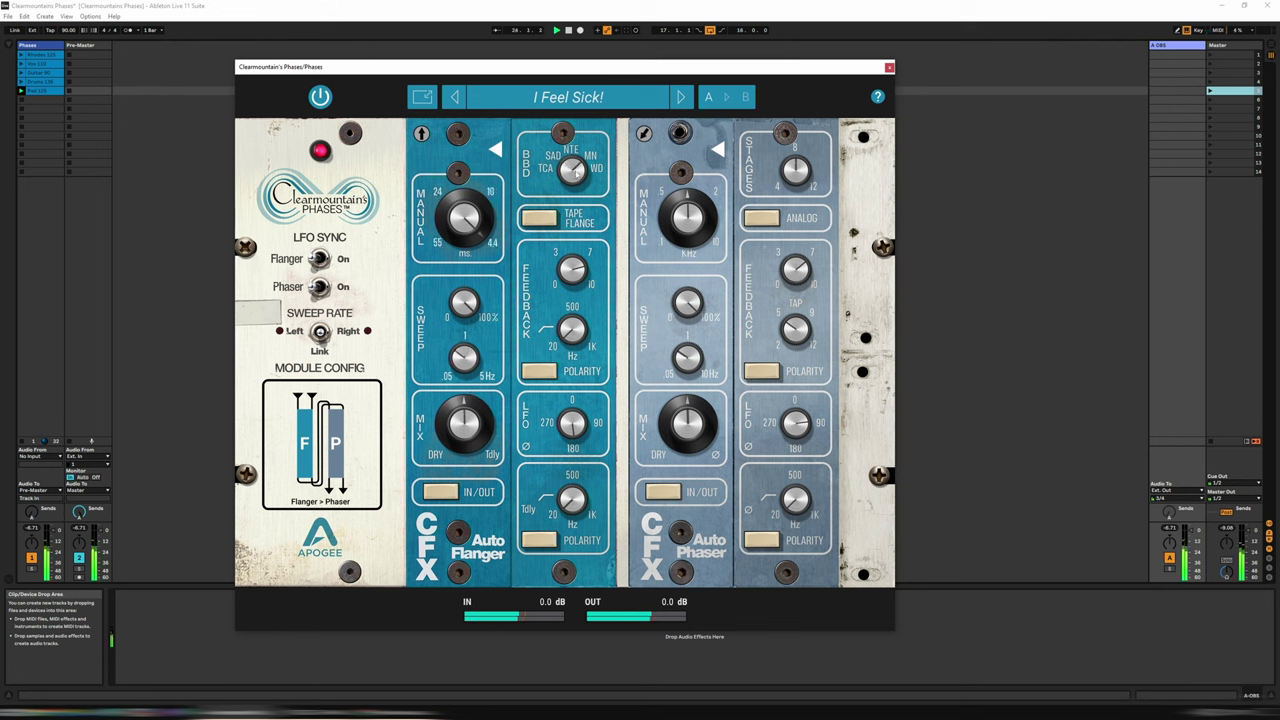
mouse_move(478, 366)
mouse_move(697, 330)
drag(697, 330, 700, 307)
drag(467, 357, 461, 392)
mouse_move(577, 174)
drag(577, 174, 582, 224)
- Load the Trippy Flaser preset and launch scene 1 with the Rhodes clip
click(608, 99)
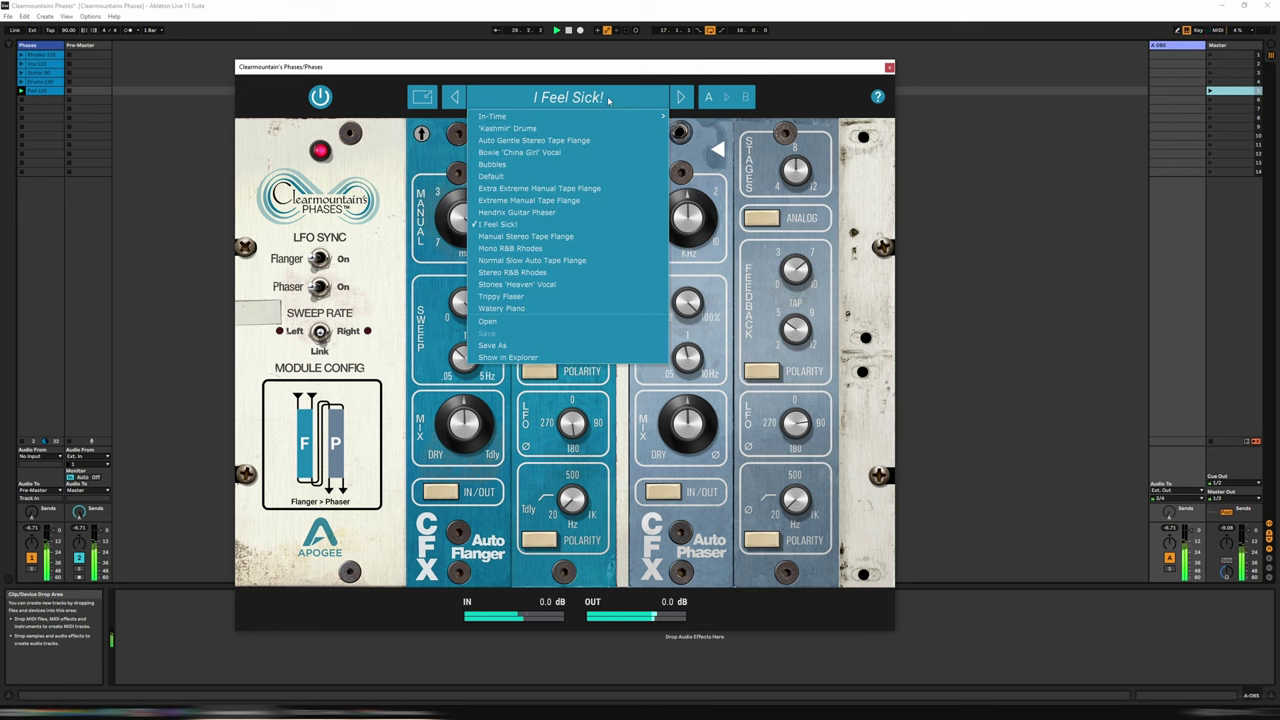
click(585, 296)
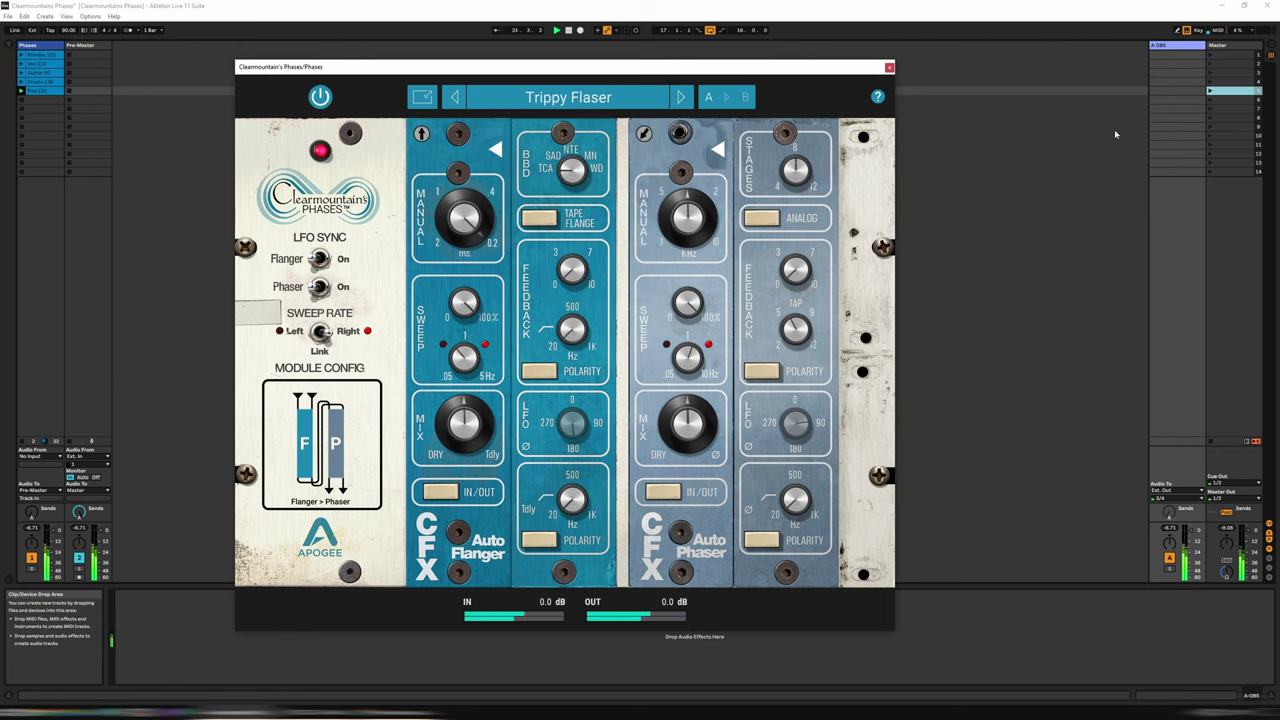
click(1210, 58)
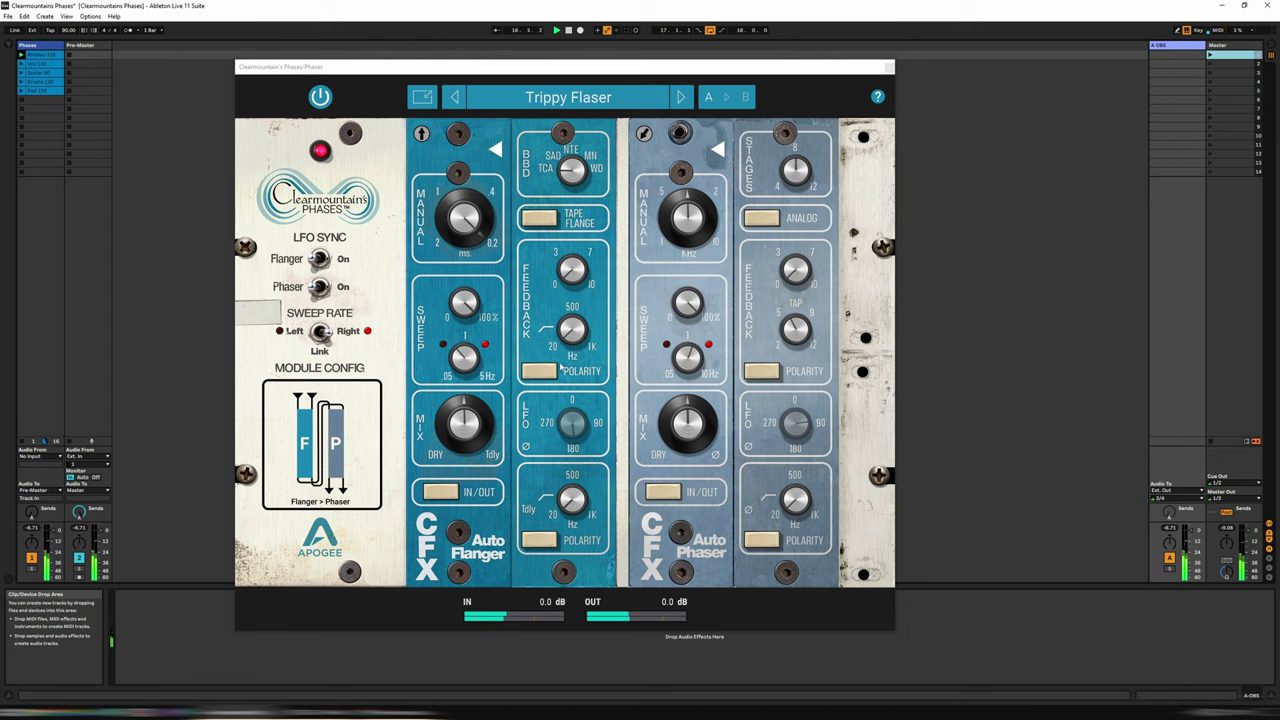
- Adjust the feedback amounts of the flanger and phaser, the flanger's sweep depth and the phaser's sweep rate
drag(577, 275, 580, 256)
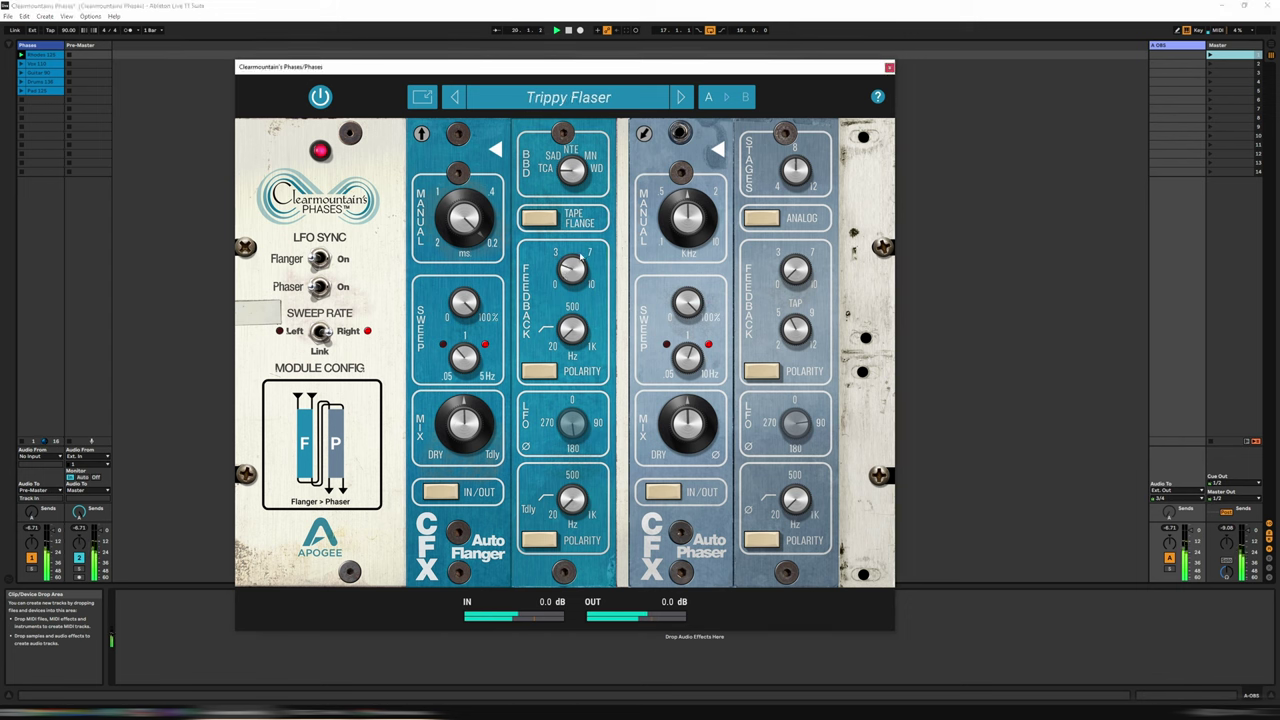
mouse_move(580, 271)
mouse_down()
mouse_move(579, 236)
mouse_move(580, 248)
mouse_up()
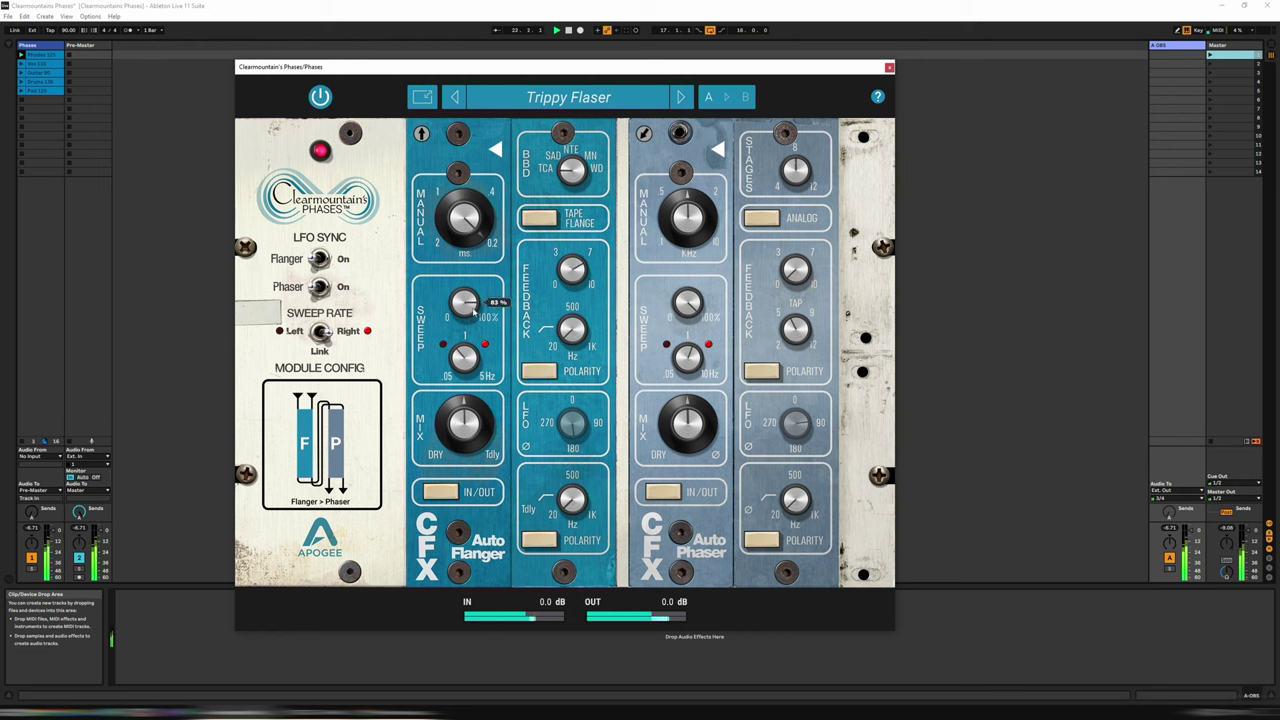
drag(801, 271, 814, 194)
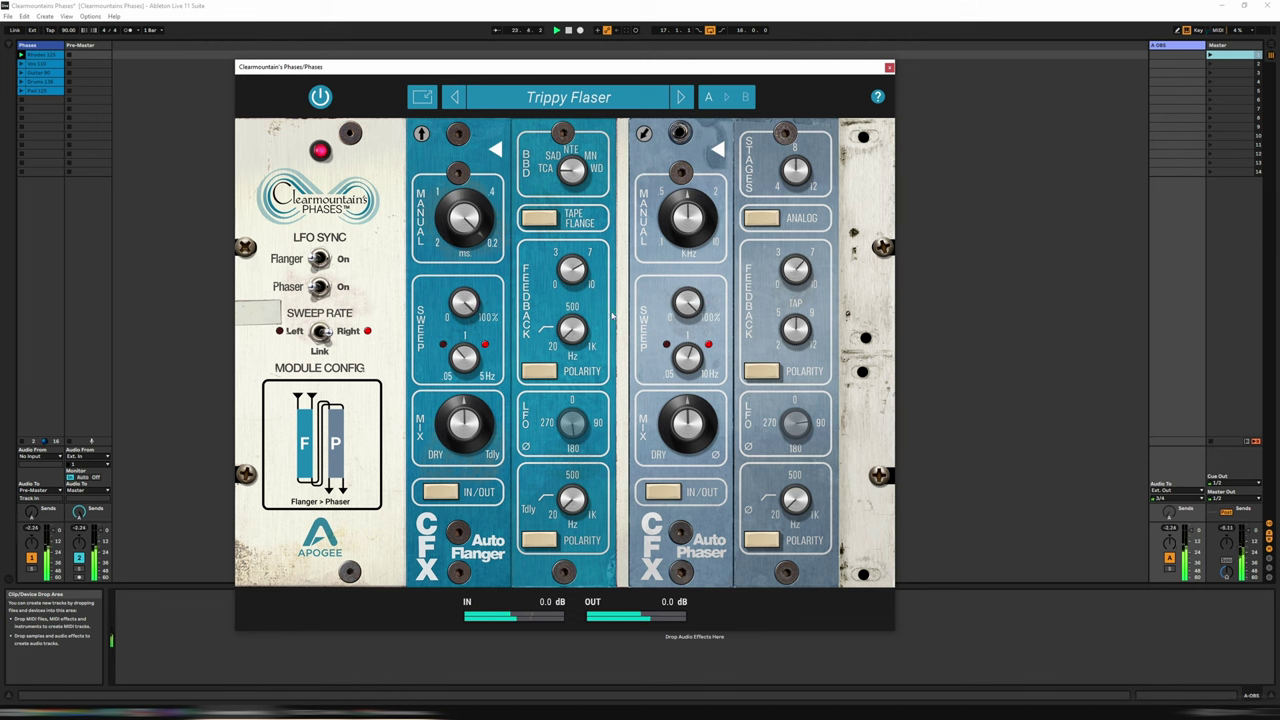
drag(467, 292, 469, 306)
mouse_move(689, 378)
drag(689, 378, 688, 389)
- Load the Watery Piano preset, change the flanger's BBD range and adjust its sweep rate
click(680, 97)
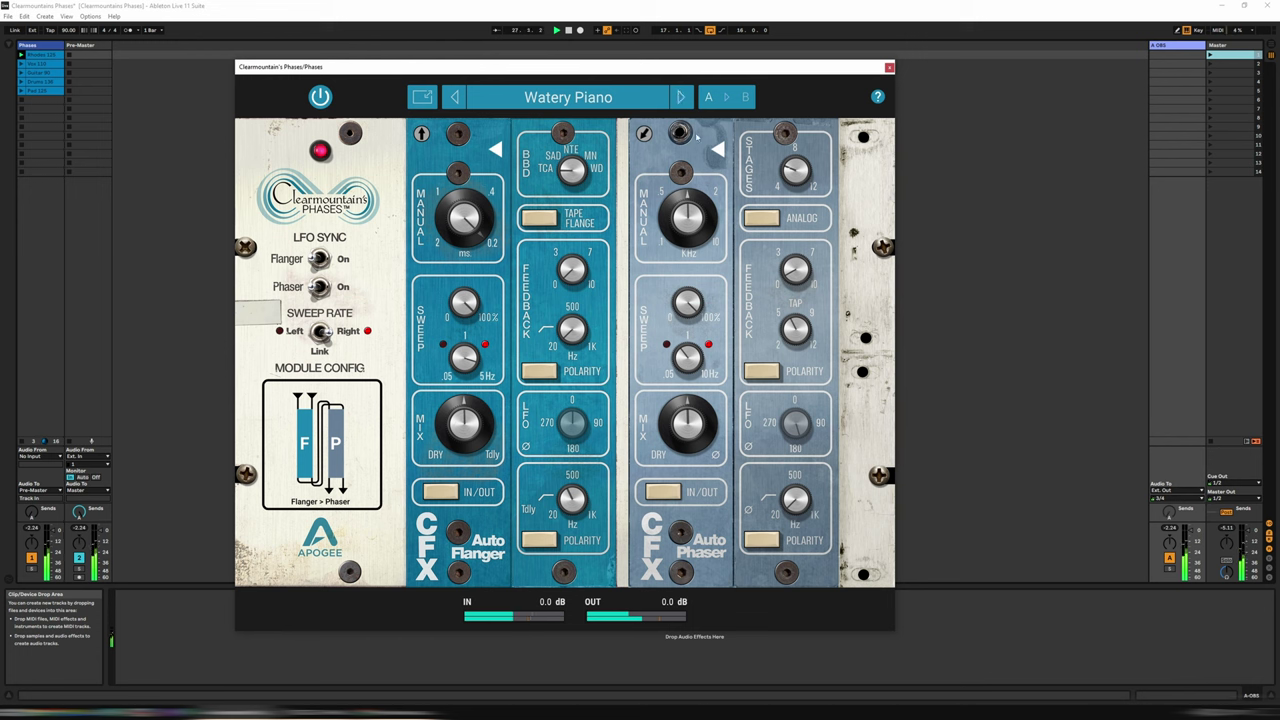
click(577, 150)
drag(465, 361, 469, 428)
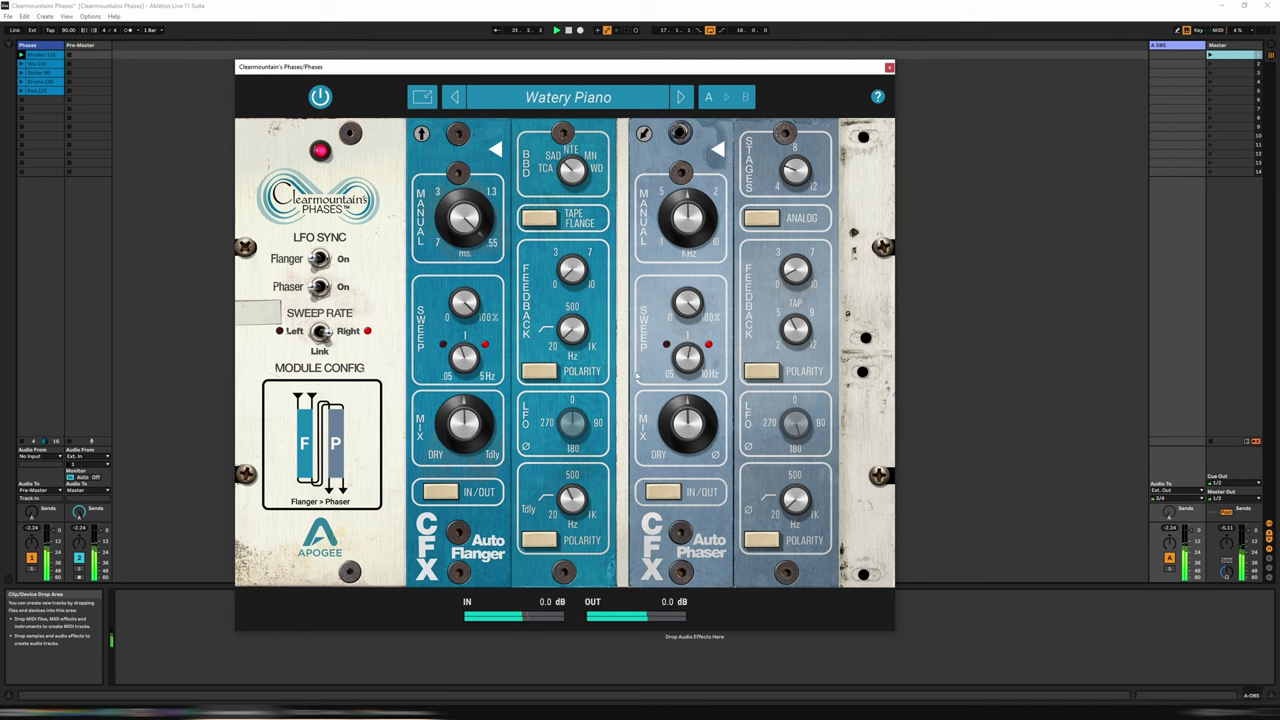
- Load the 'Kashmir' Drums preset and launch scene 4 with the drums clip
click(555, 103)
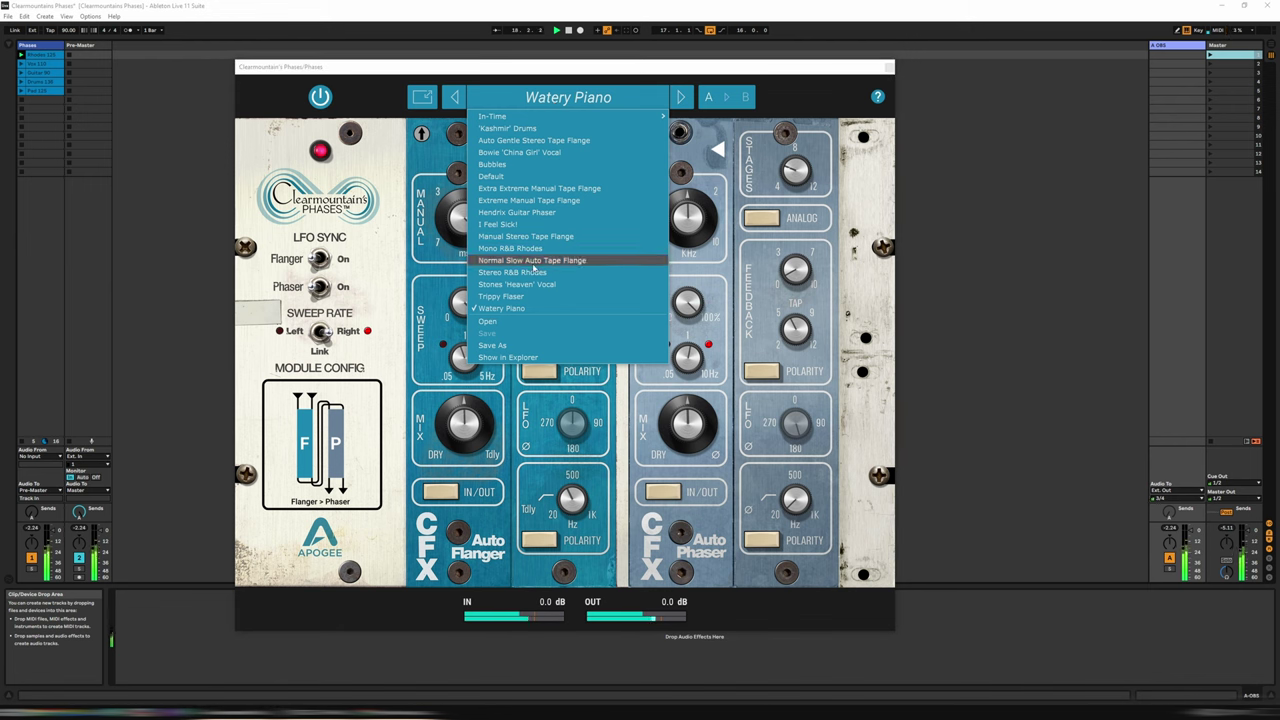
click(529, 128)
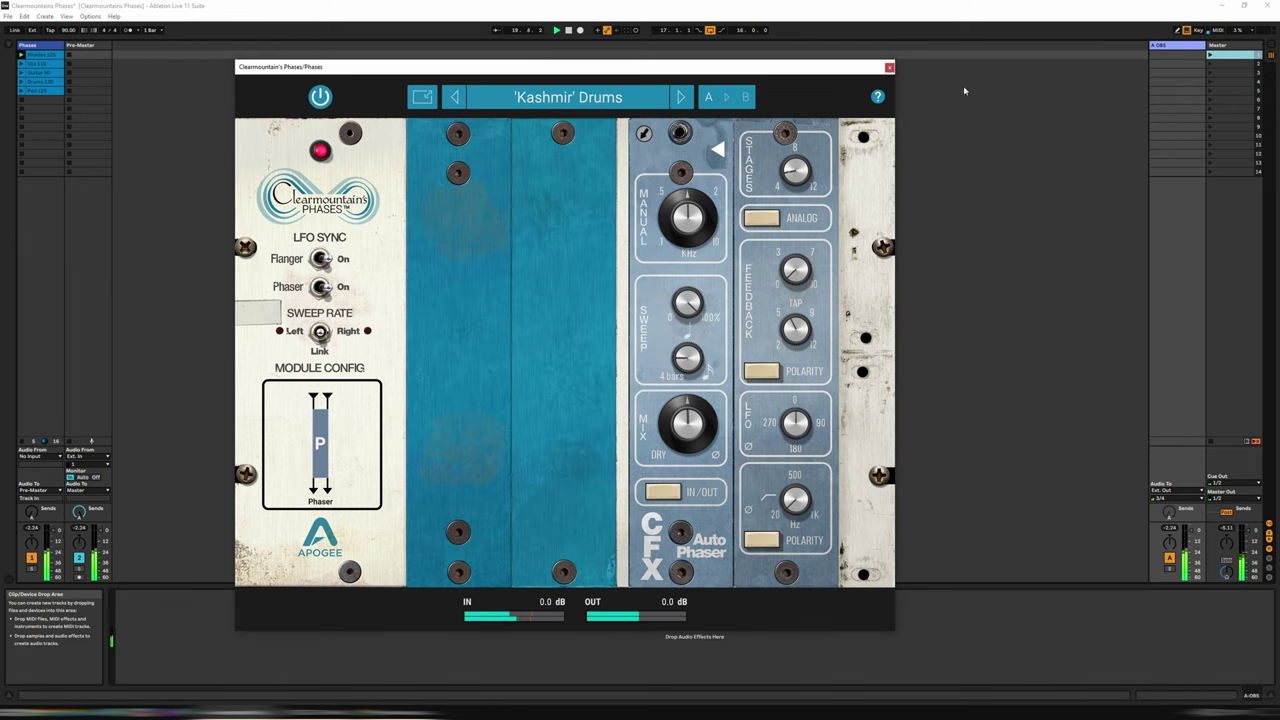
click(1210, 83)
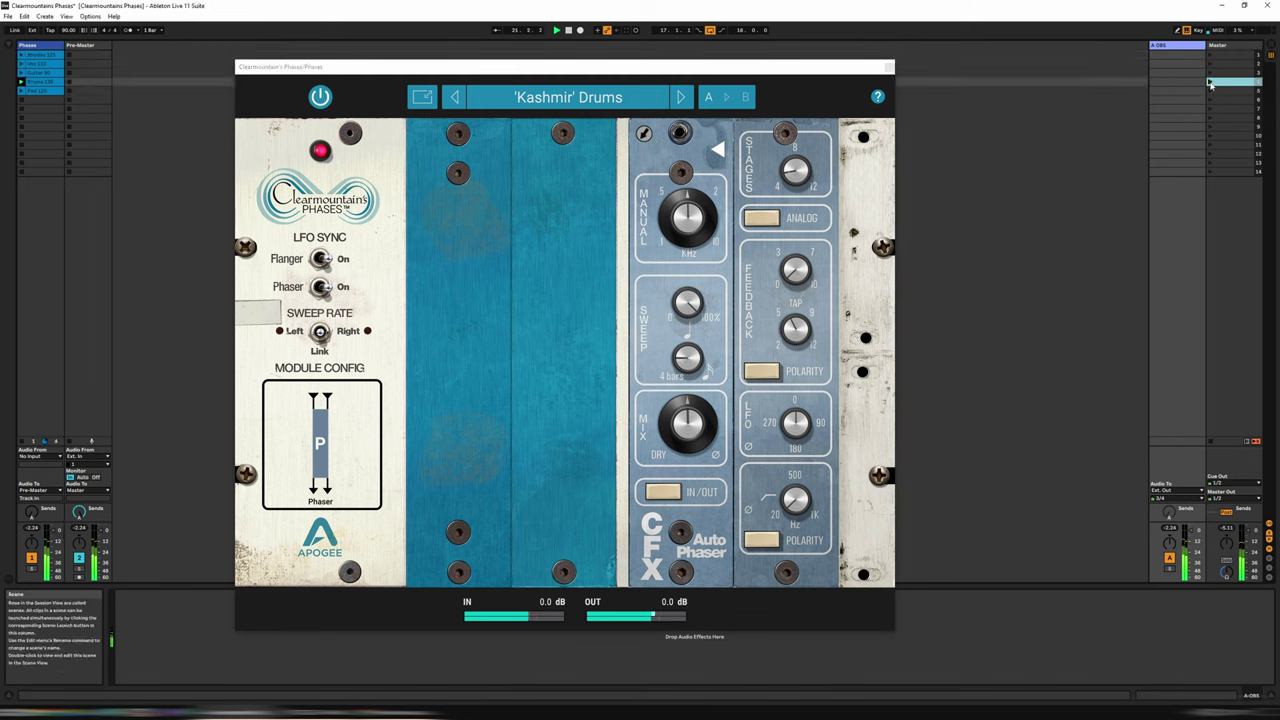
- Raise the phaser's number of stages, its manual frequency and its tempo-synced sweep rate
click(796, 172)
drag(798, 170, 801, 162)
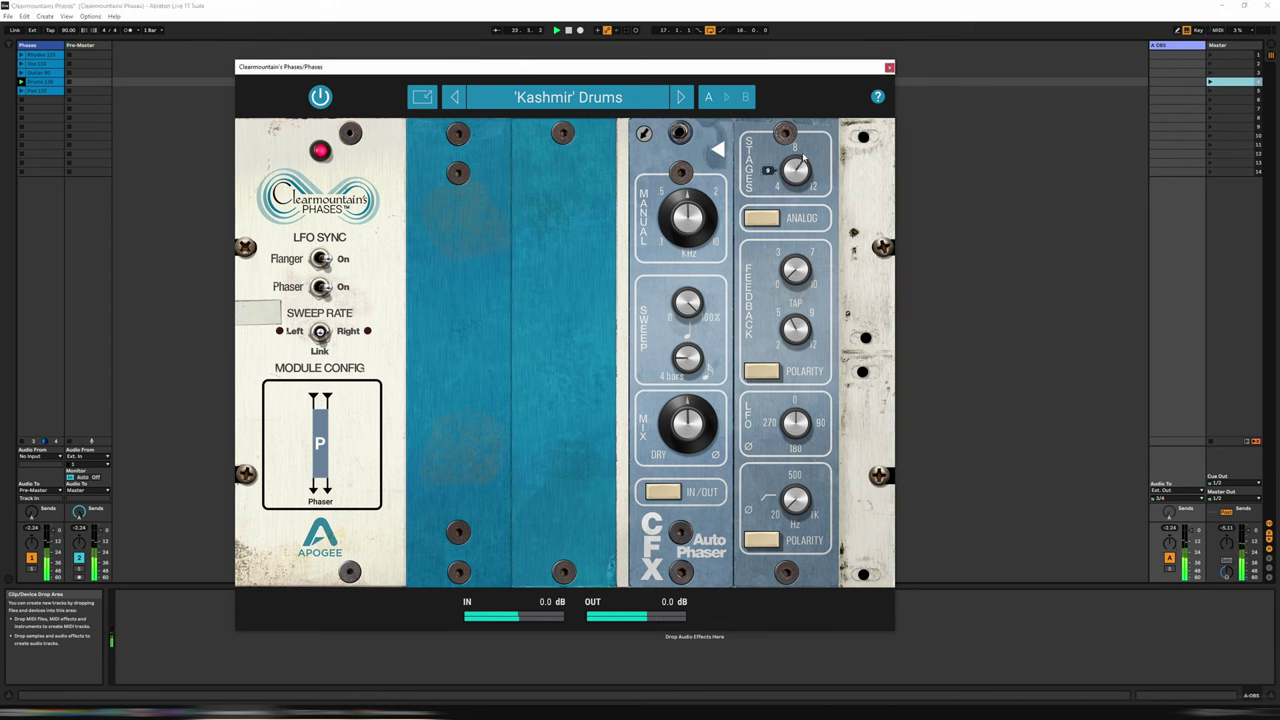
mouse_move(693, 216)
mouse_move(693, 216)
mouse_down()
mouse_move(697, 242)
mouse_move(694, 216)
mouse_up()
drag(693, 361, 697, 318)
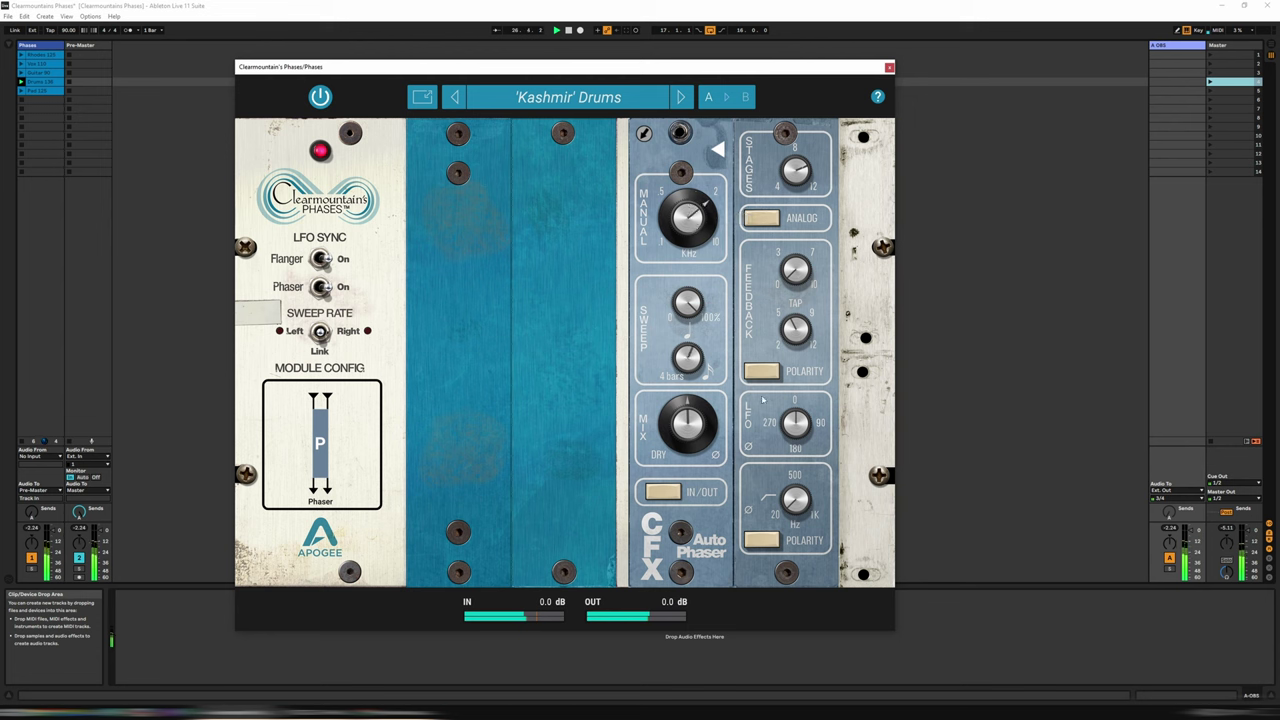
- Raise the phaser's feedback tap and amount, then turn off its LFO sync and lower its free-running sweep rate
drag(801, 333, 805, 303)
drag(803, 236, 820, 172)
drag(800, 270, 800, 270)
mouse_move(692, 212)
mouse_move(693, 360)
drag(693, 360, 693, 366)
click(320, 288)
drag(700, 365, 701, 418)
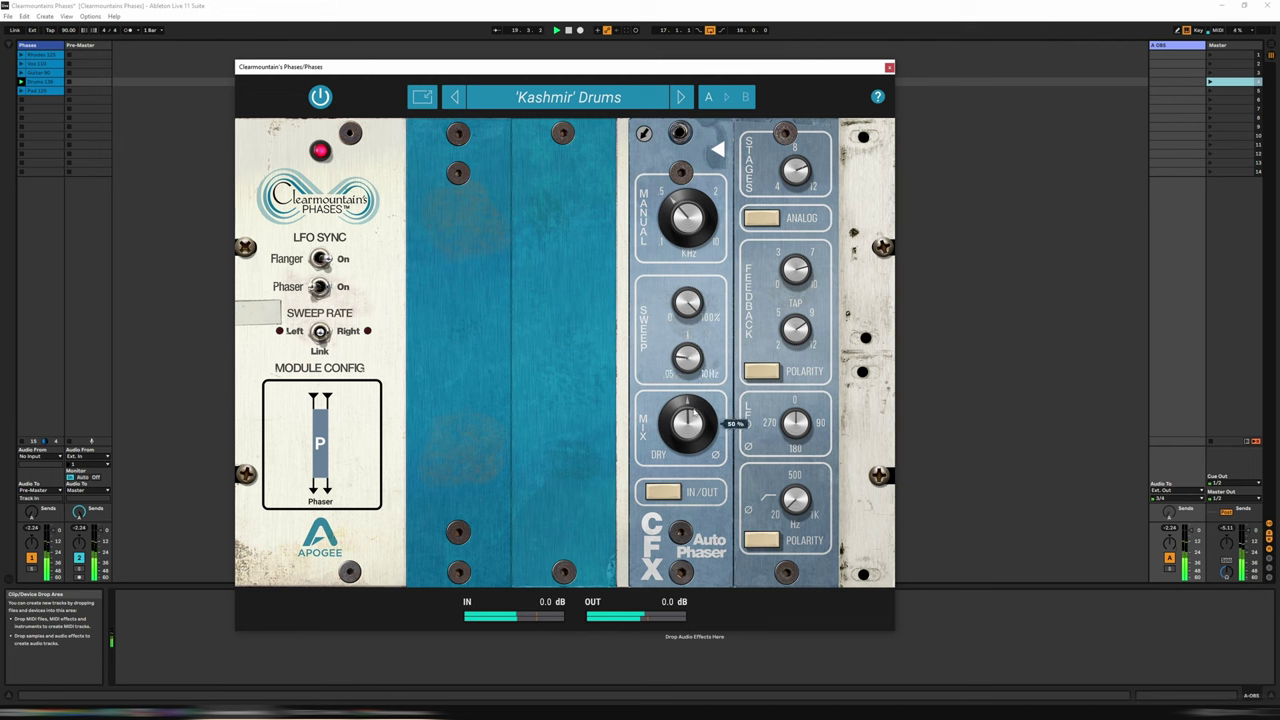
- Adjust the phaser's LFO phase, feedback tap and feedback amount, and raise its number of stages
drag(798, 427, 806, 390)
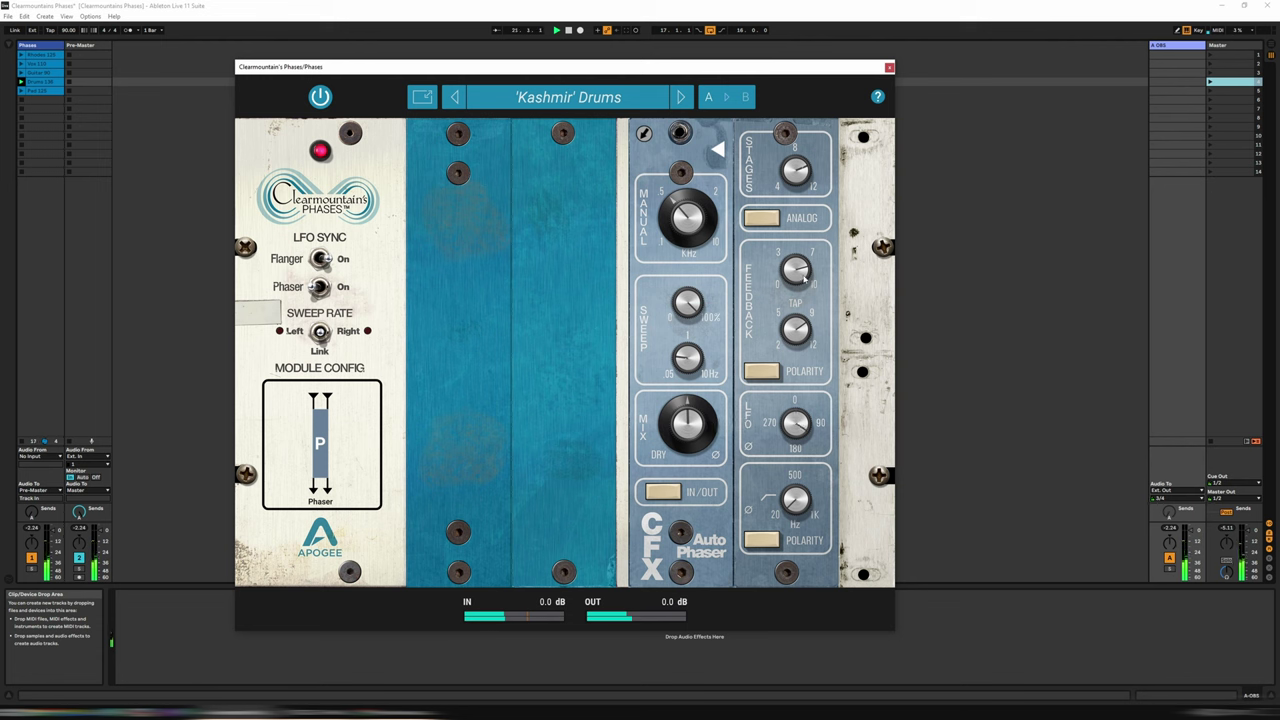
drag(803, 339, 809, 325)
drag(796, 272, 800, 298)
drag(798, 176, 809, 157)
drag(796, 274, 798, 343)
- Load the Stones 'Heaven' Vocal preset and launch scene 2 with the vocal clip
click(574, 96)
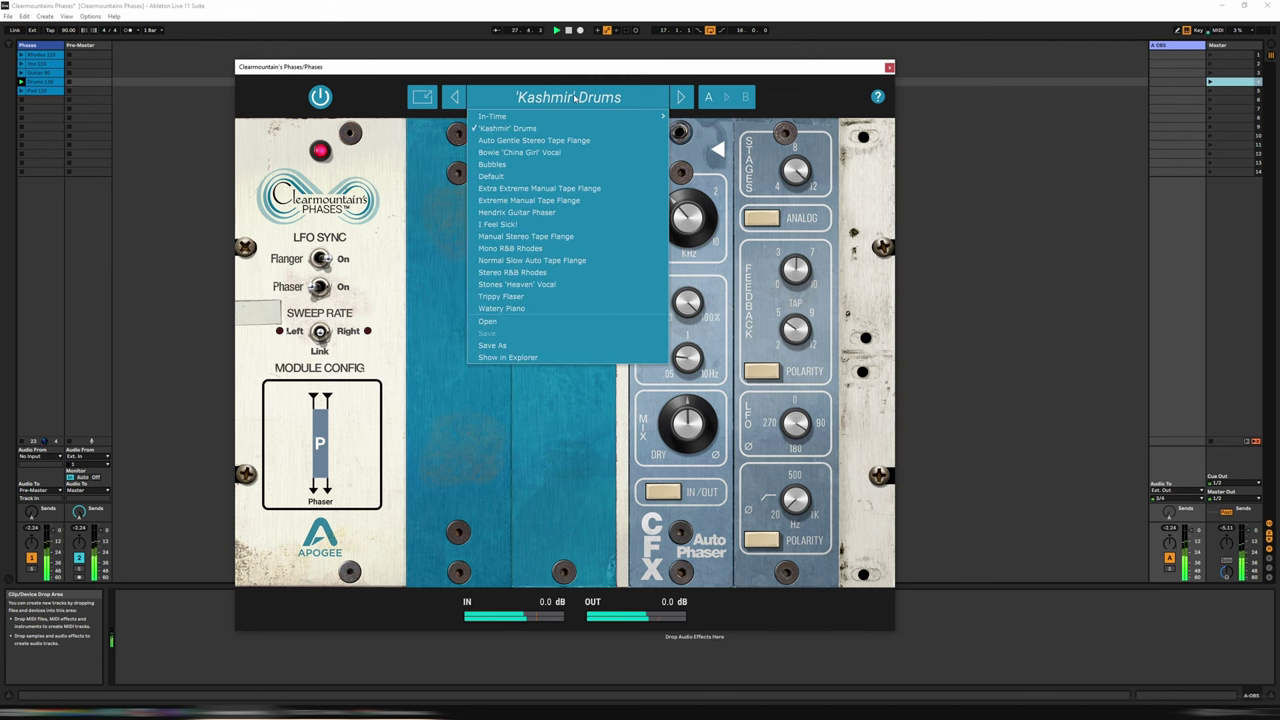
click(585, 286)
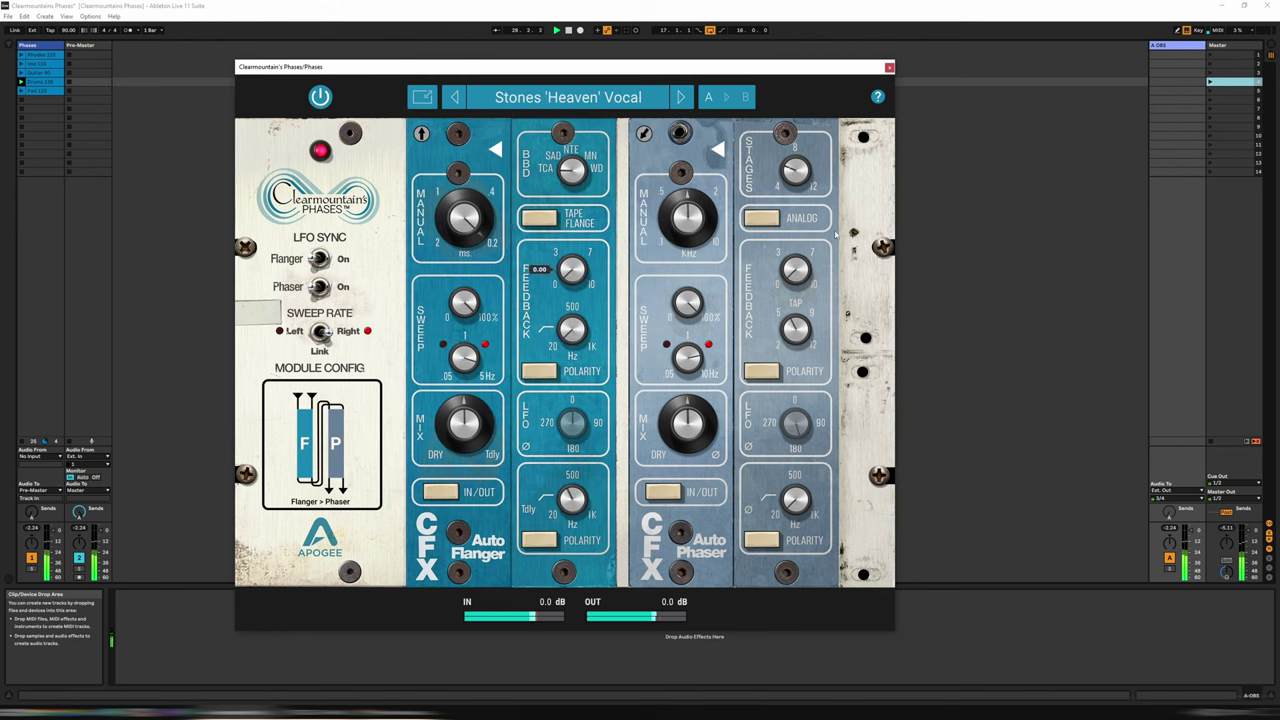
click(1210, 65)
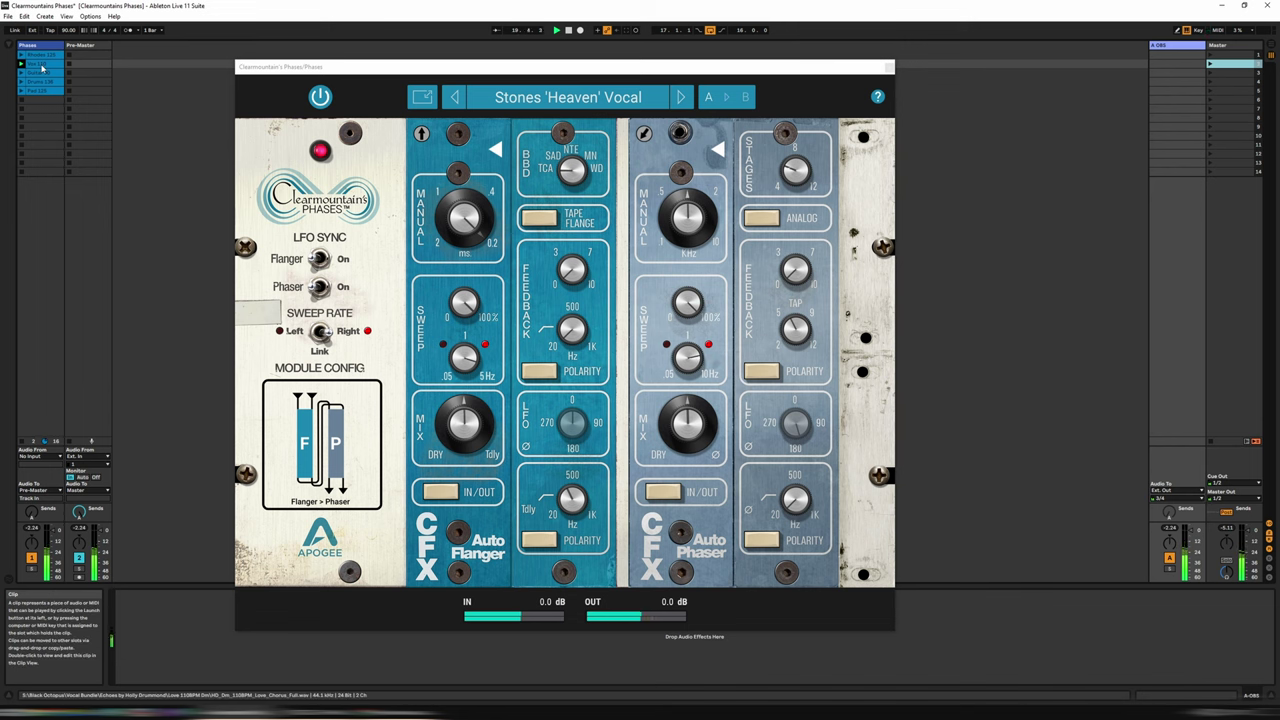
- Load the Hendrix Guitar Phaser preset and launch scene 3 with the guitar clip
click(562, 100)
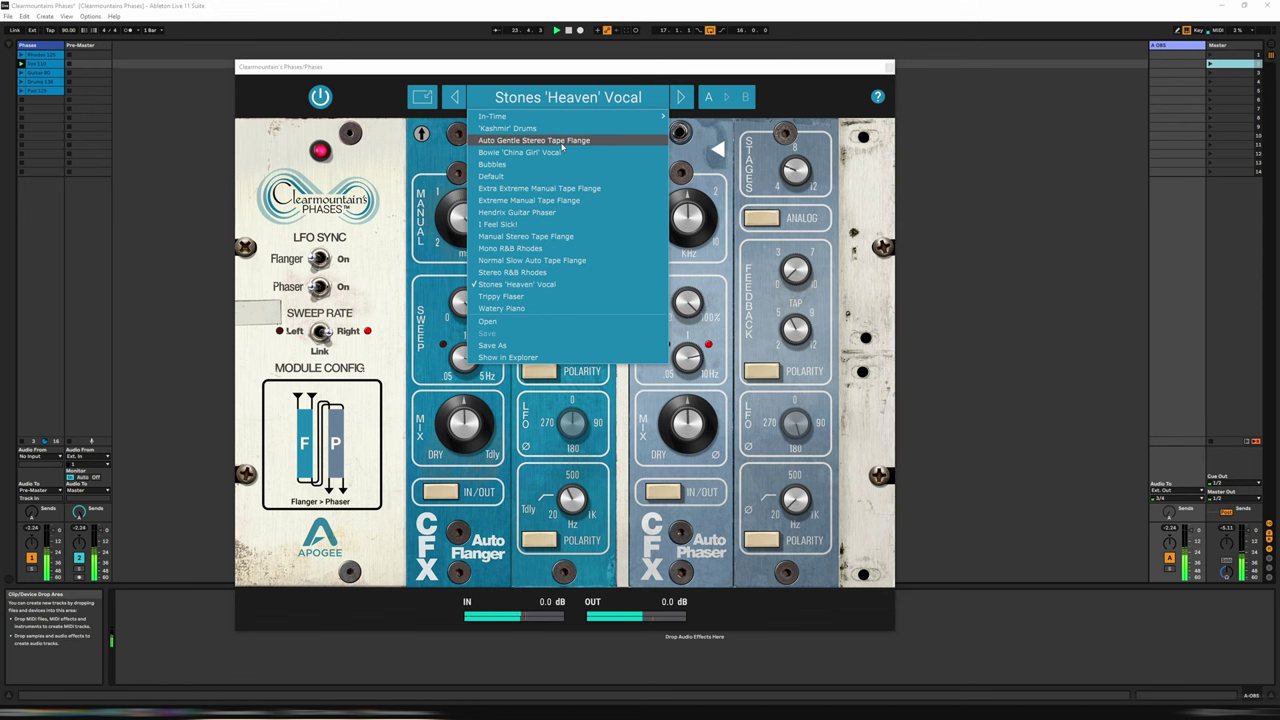
click(580, 212)
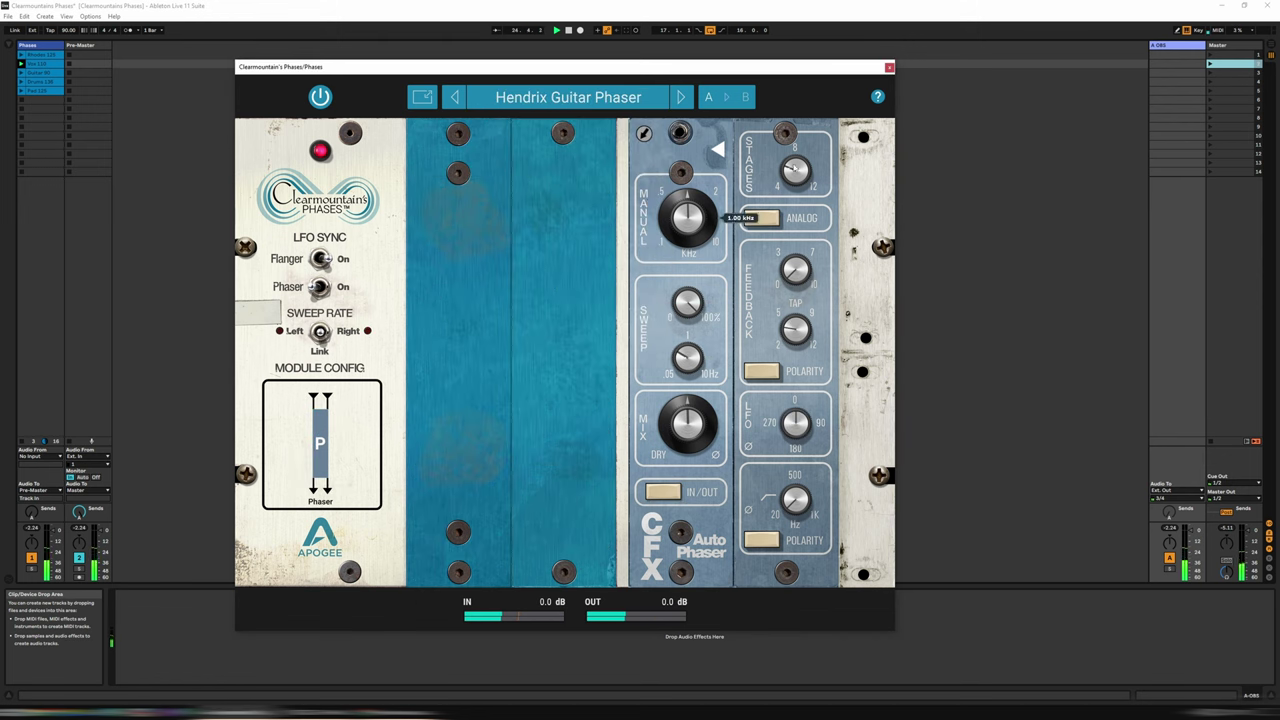
click(1234, 72)
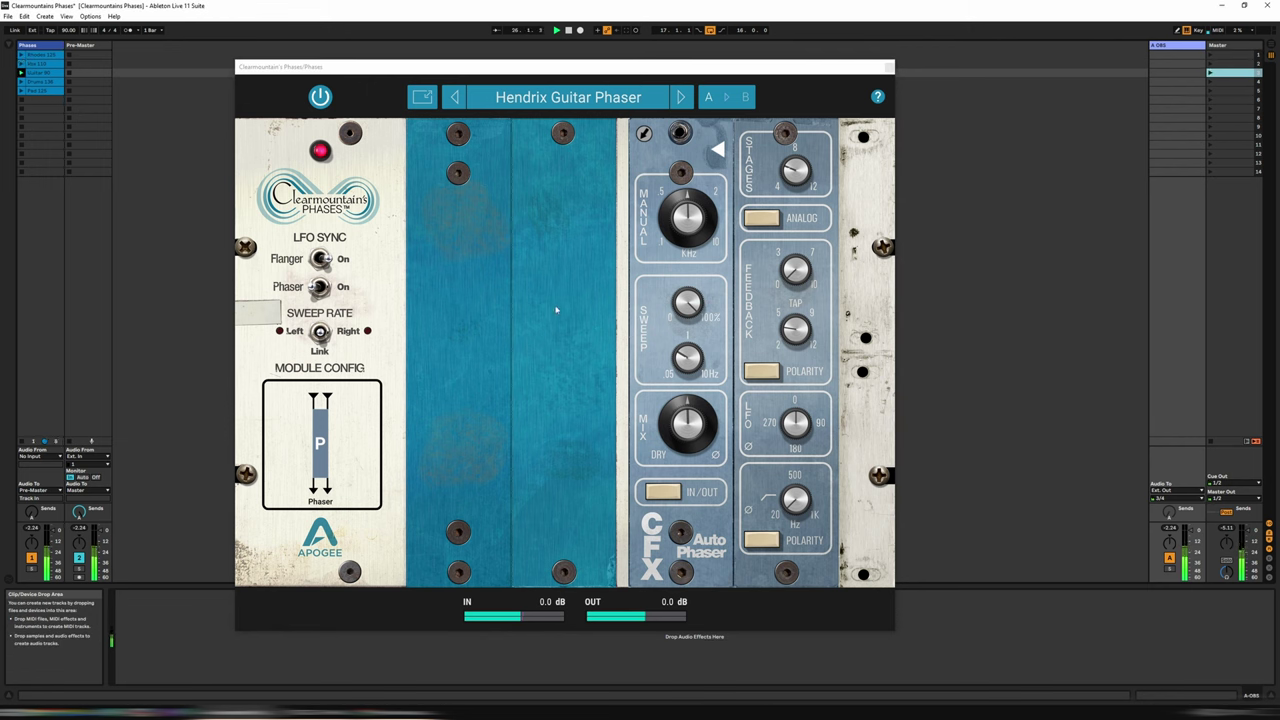
- Raise the phaser's number of stages and speed up its sweep rate on the guitar clip
mouse_move(696, 242)
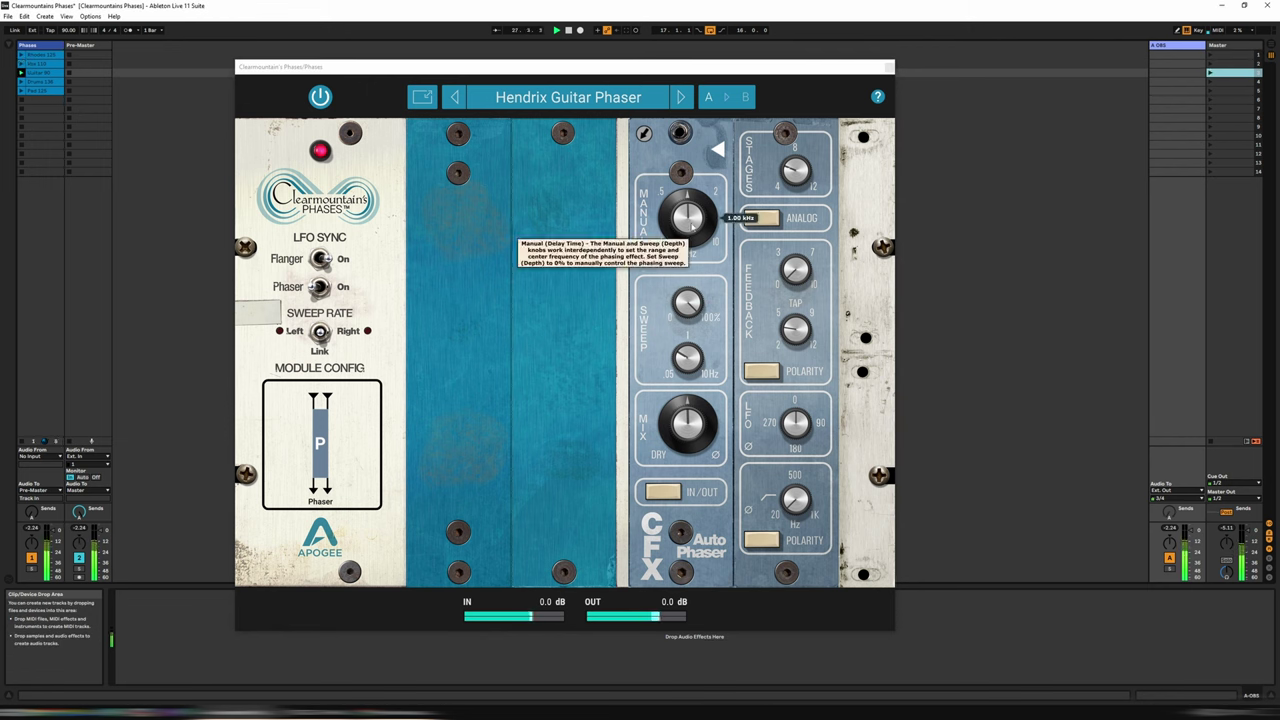
drag(802, 163, 810, 144)
drag(689, 359, 703, 326)
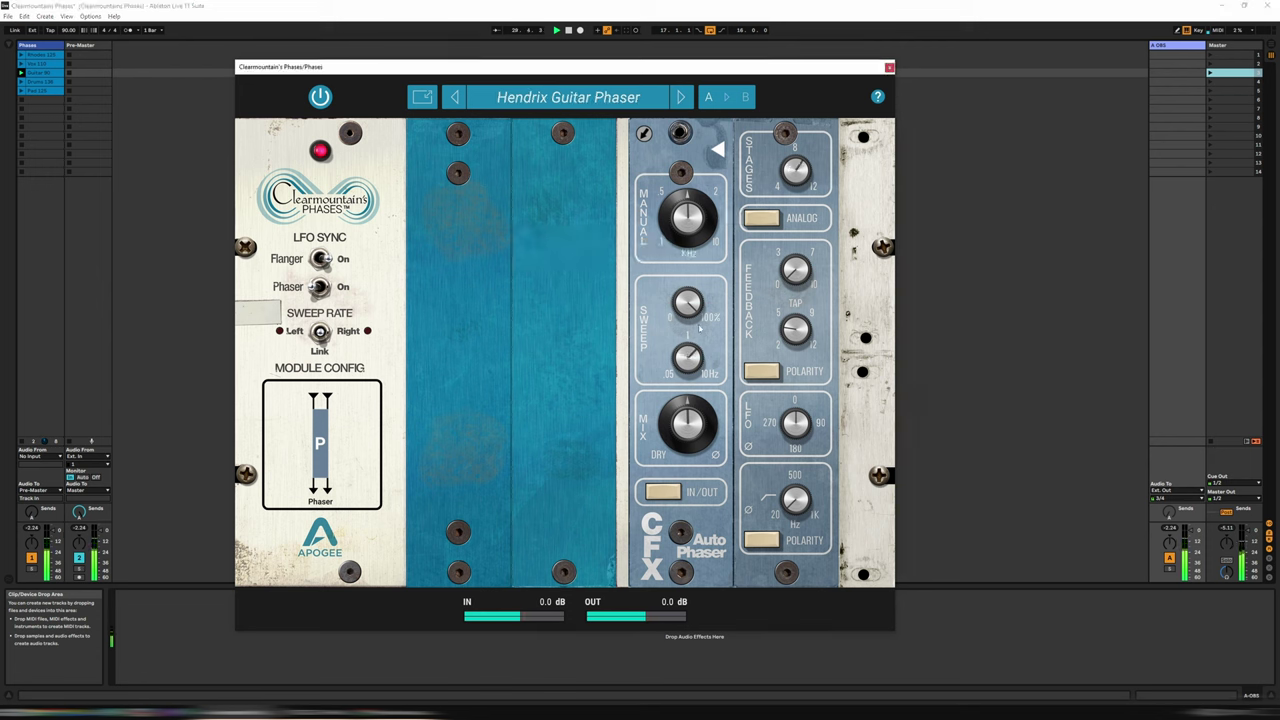
mouse_move(690, 295)
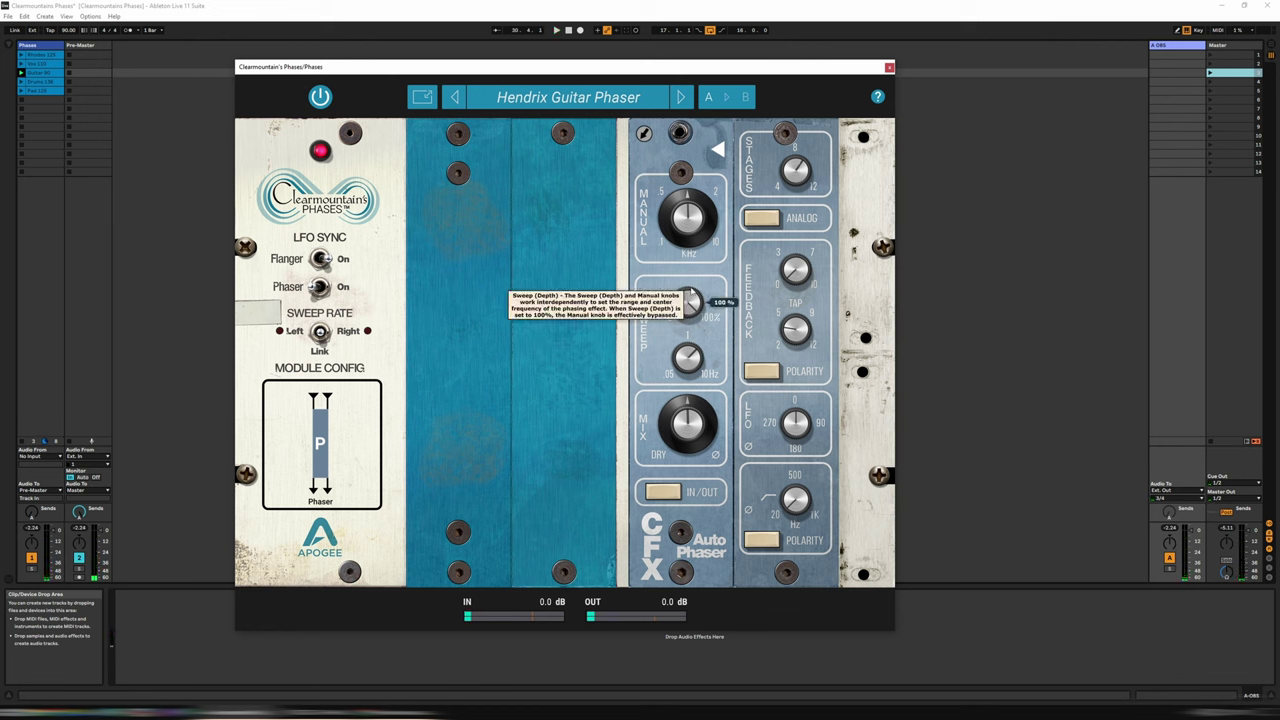